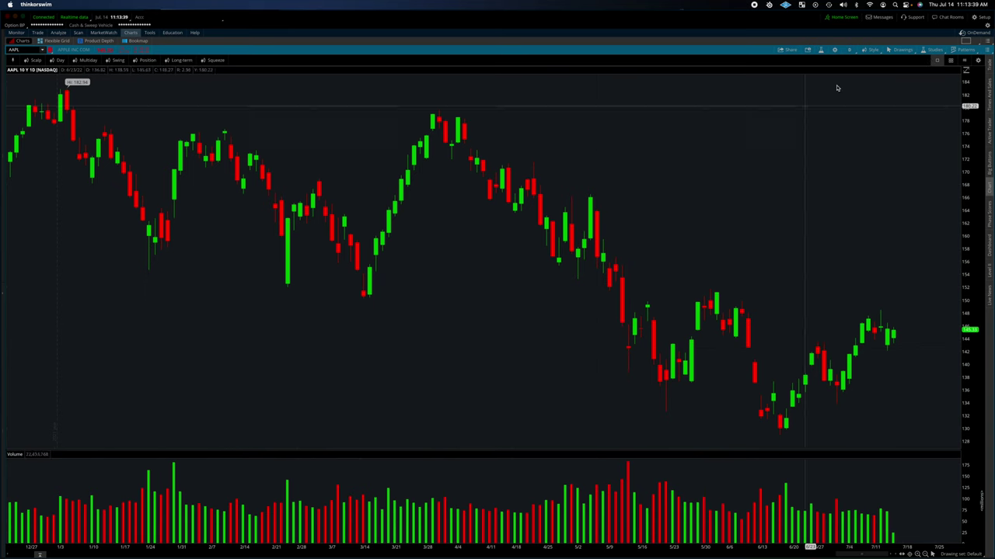
- Open the chart's study editor, search for "ttm" and add the TTM_Squeeze study
left_click(934, 49)
left_click(910, 82)
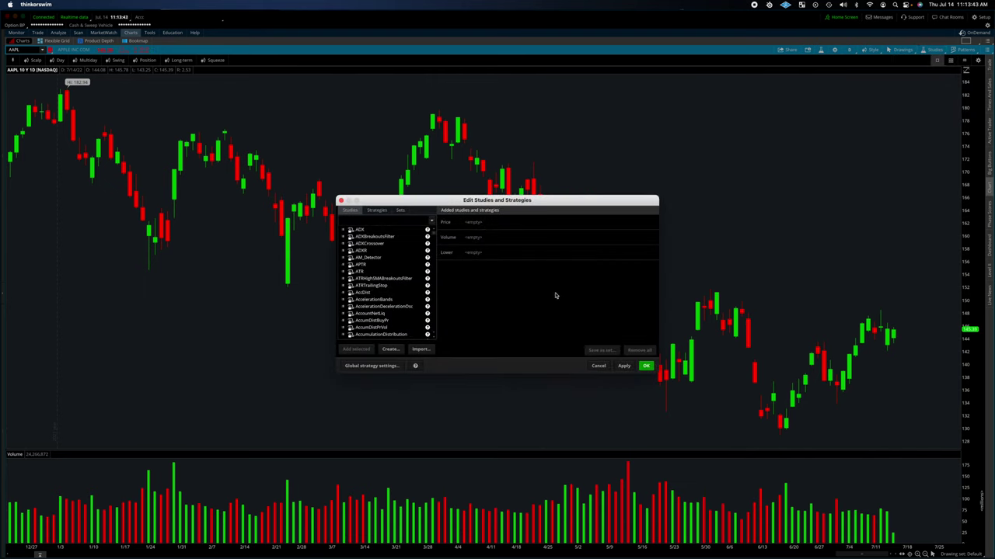
left_click(374, 222)
type("ttm")
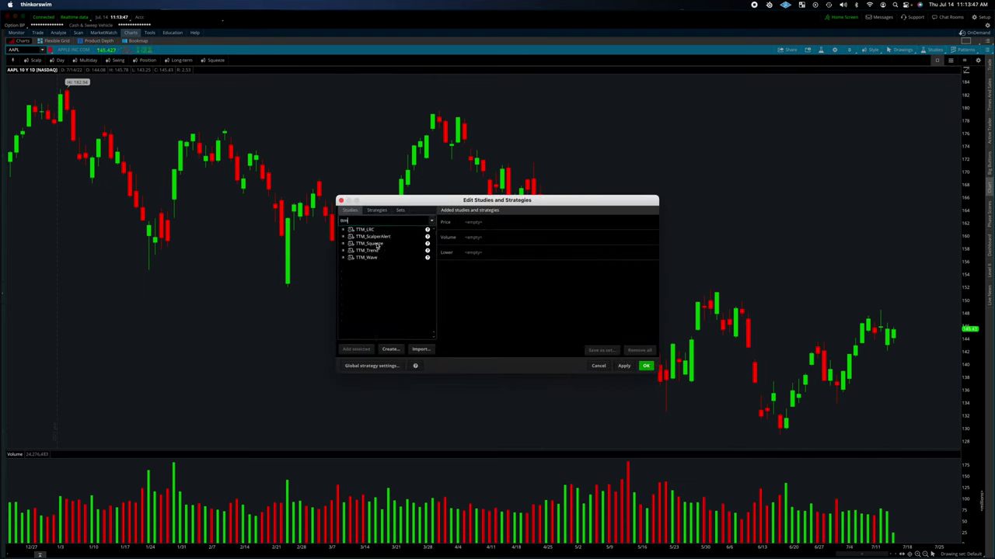
double_click(378, 245)
- Search the study list for "rsi" and add the RSI study as a lower indicator
left_click(366, 220)
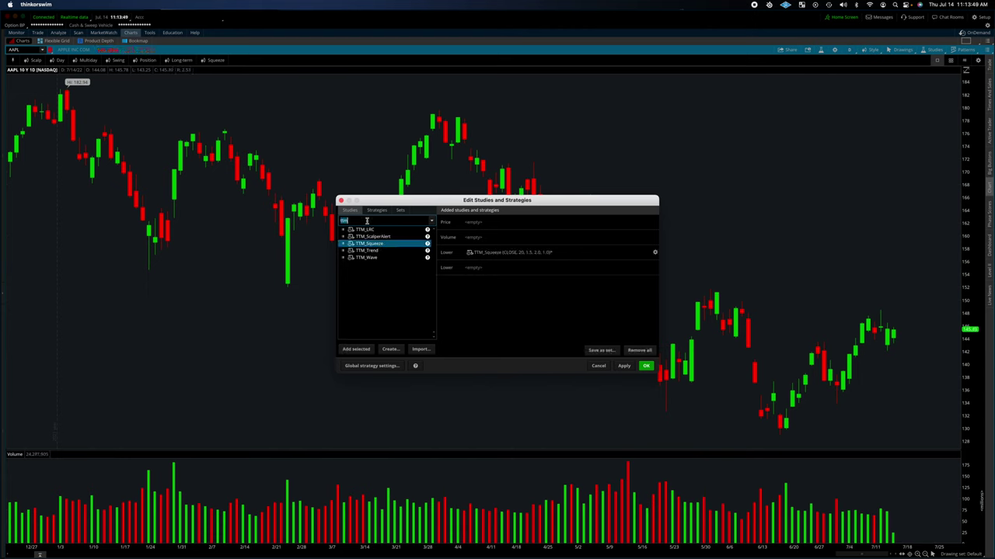
key("BackSpace")
type("ms")
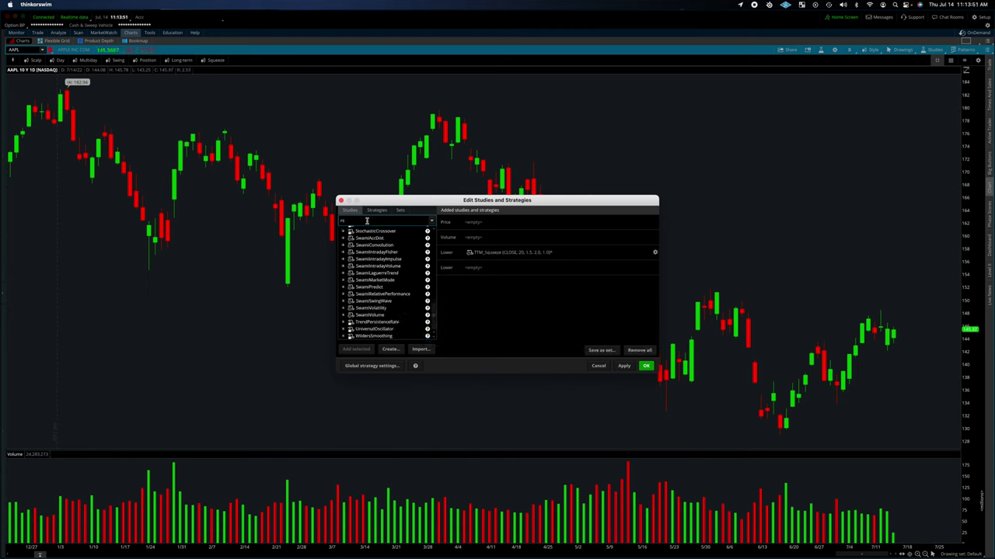
type("i")
double_click(384, 235)
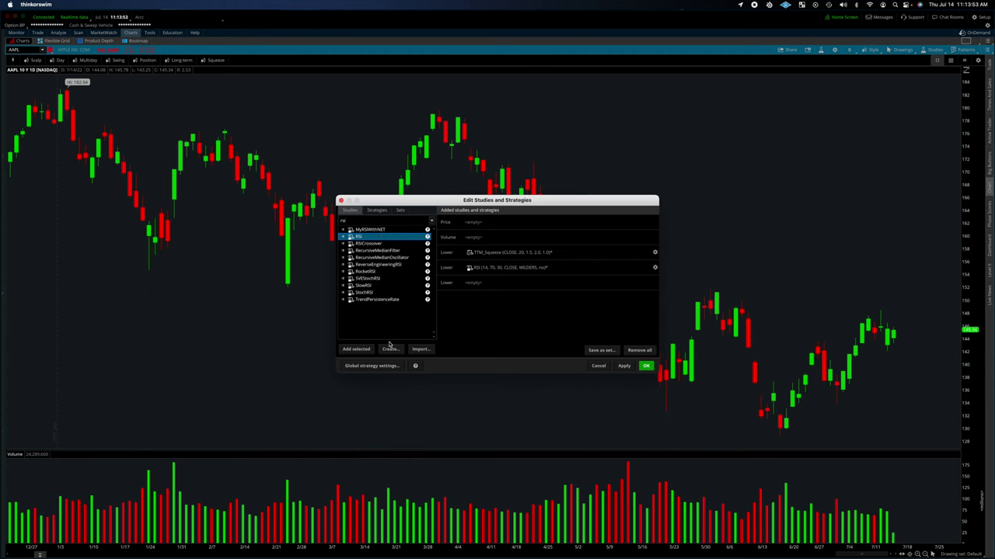
left_click(473, 284)
left_click(471, 265)
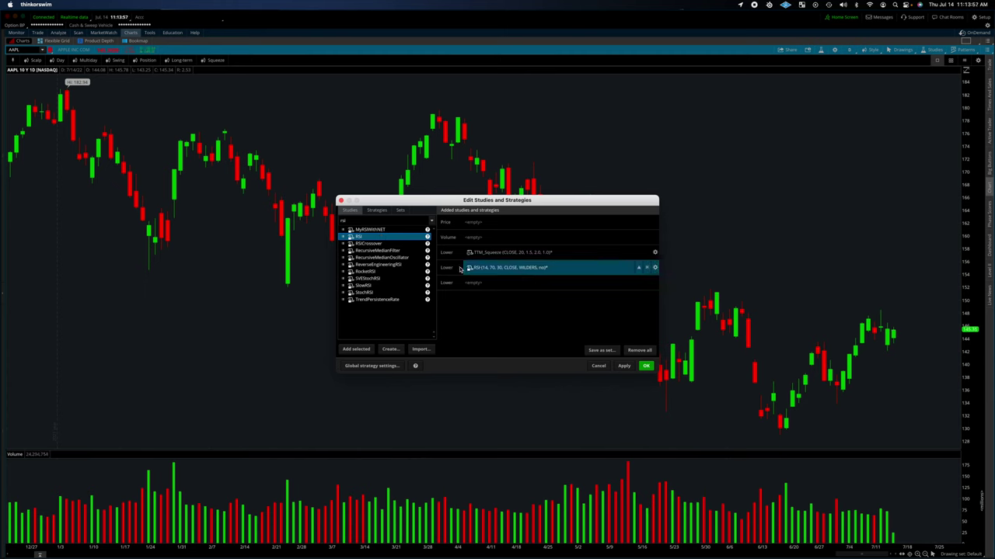
left_click(484, 282)
- Search the study list for "keltner" and add the KeltnerChannels study twice
left_click(398, 223)
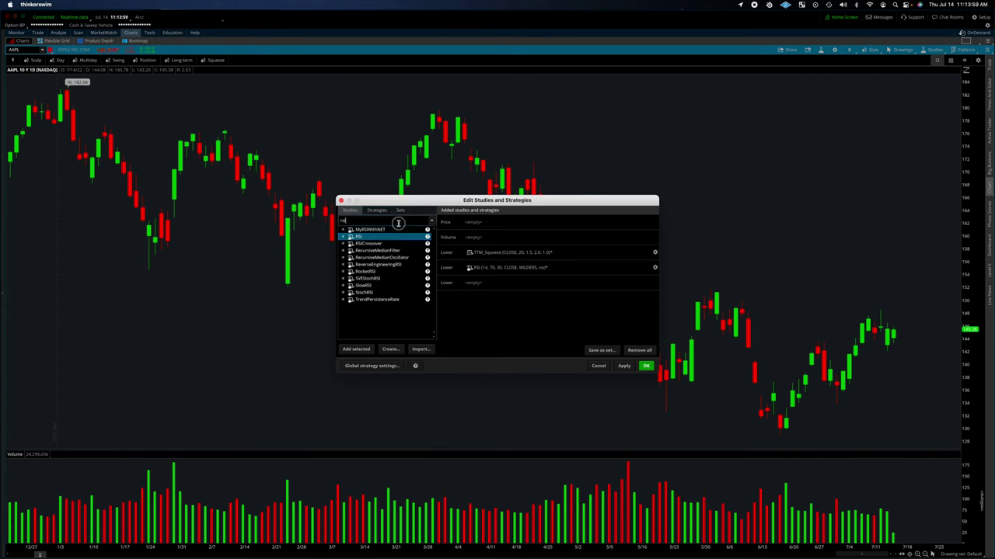
key("BackSpace")
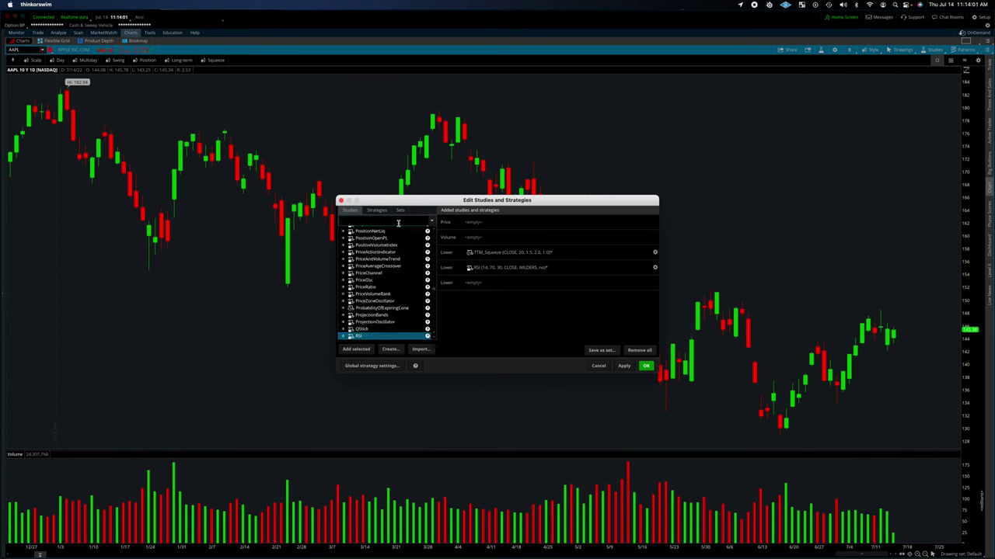
type("vol")
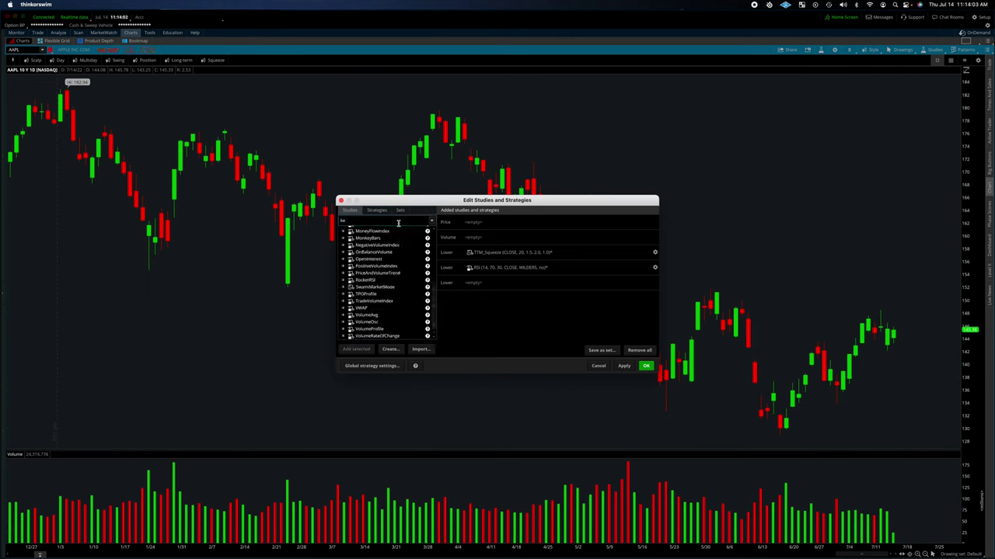
type("ltener")
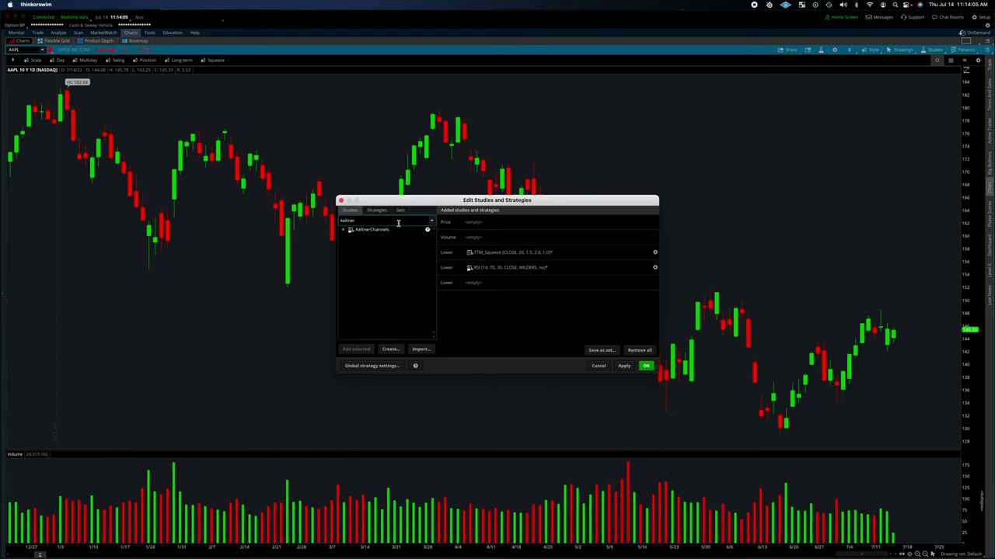
double_click(388, 229)
double_click(374, 233)
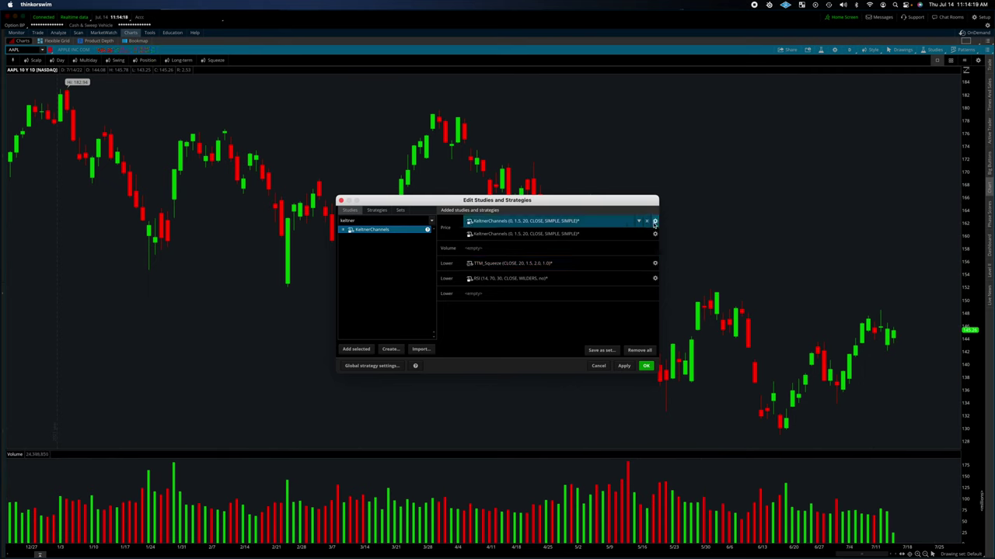
- Set the first KeltnerChannels study to factor 1.0, length 21, average type EXPONENTIAL and true range average type WILDERS
left_click(540, 225)
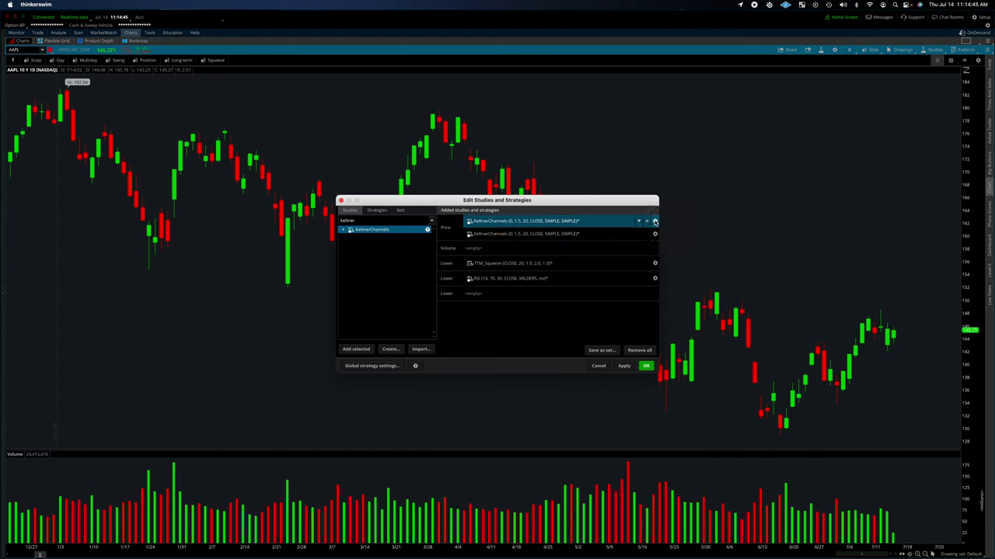
left_click(654, 221)
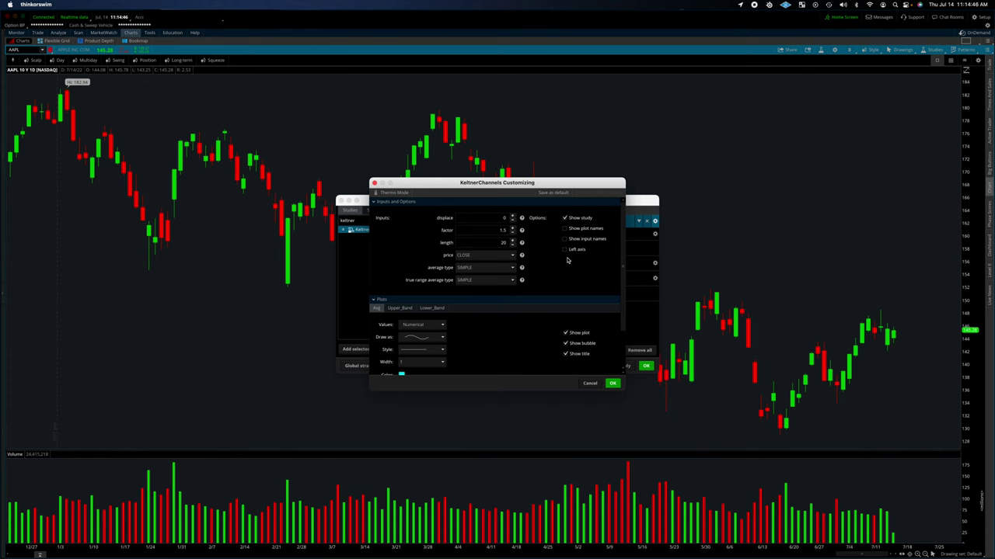
left_click(512, 234)
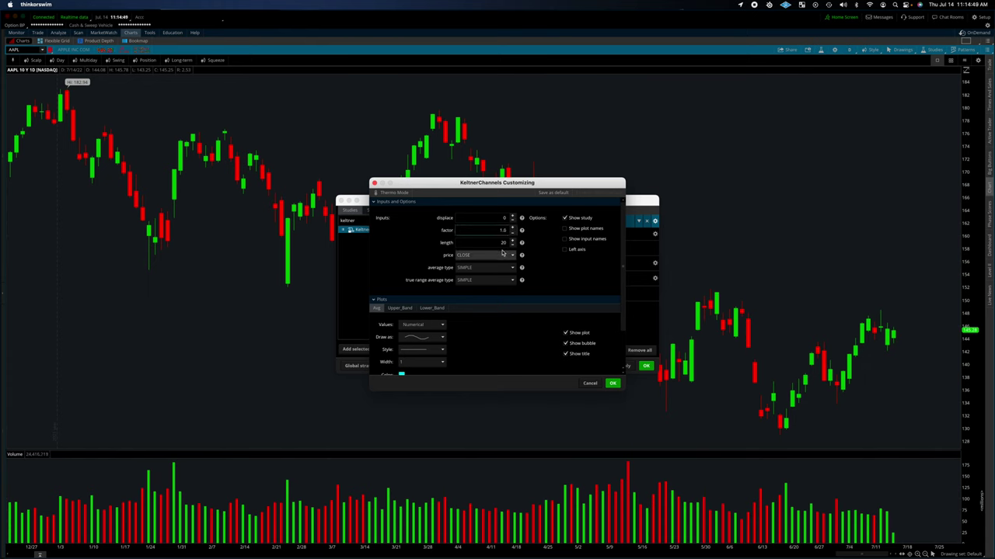
left_click(502, 243)
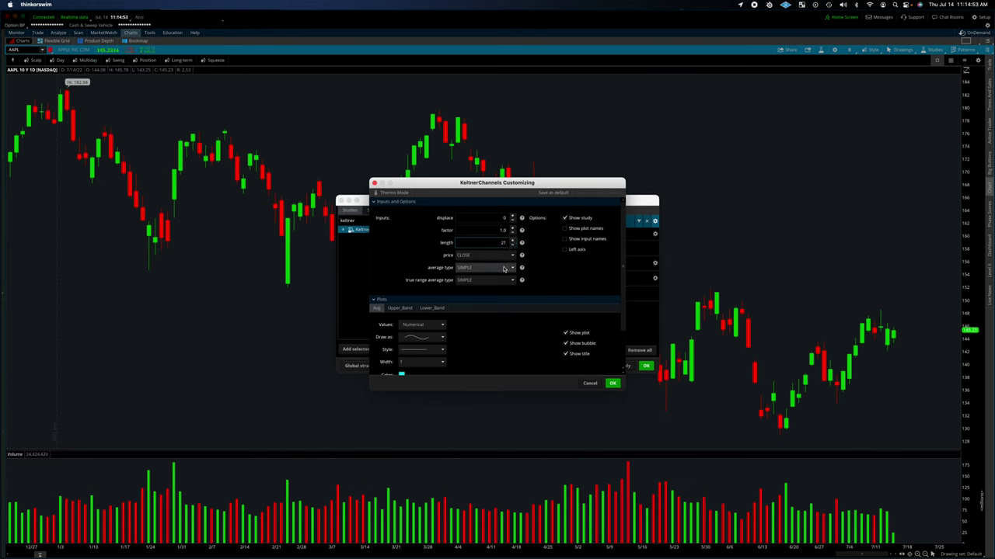
left_click(504, 267)
left_click(502, 291)
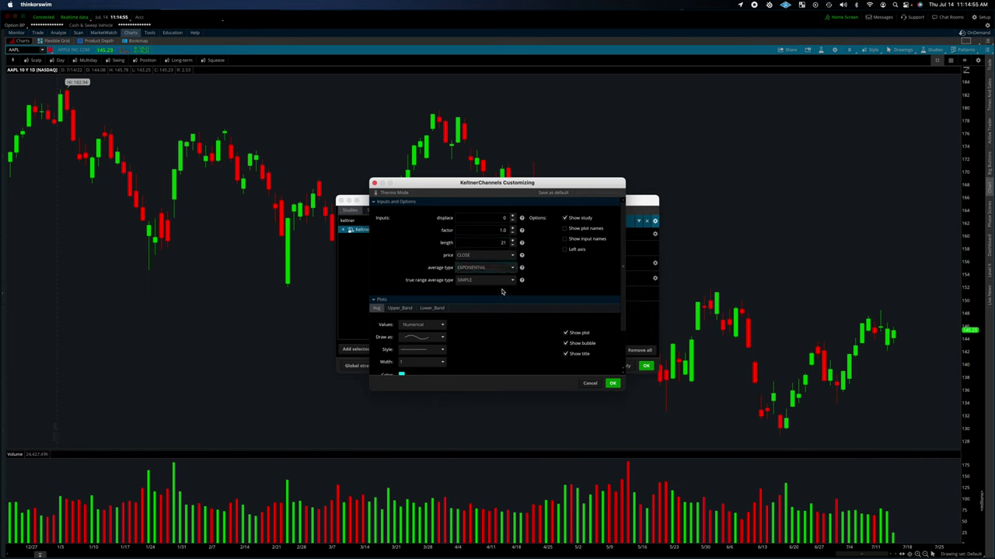
left_click(497, 283)
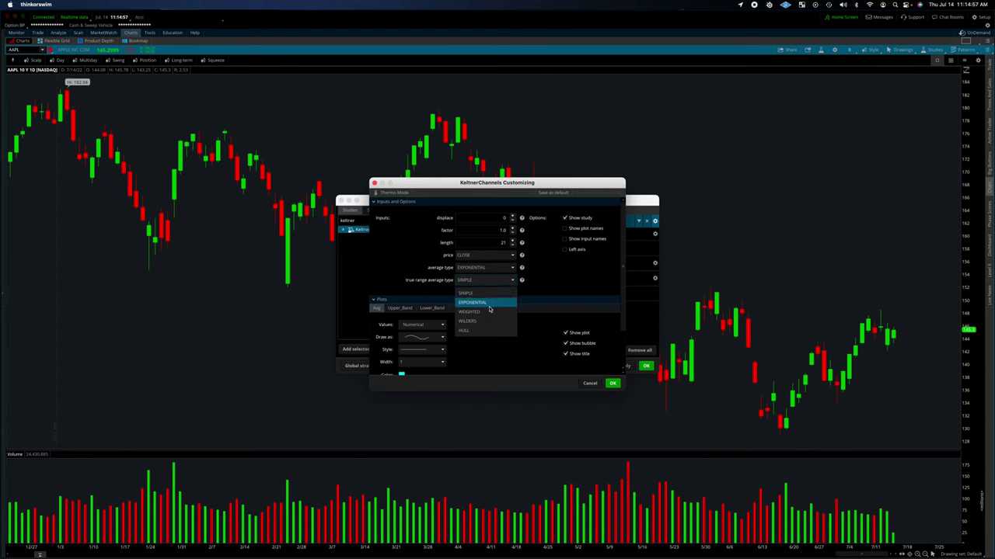
left_click(484, 320)
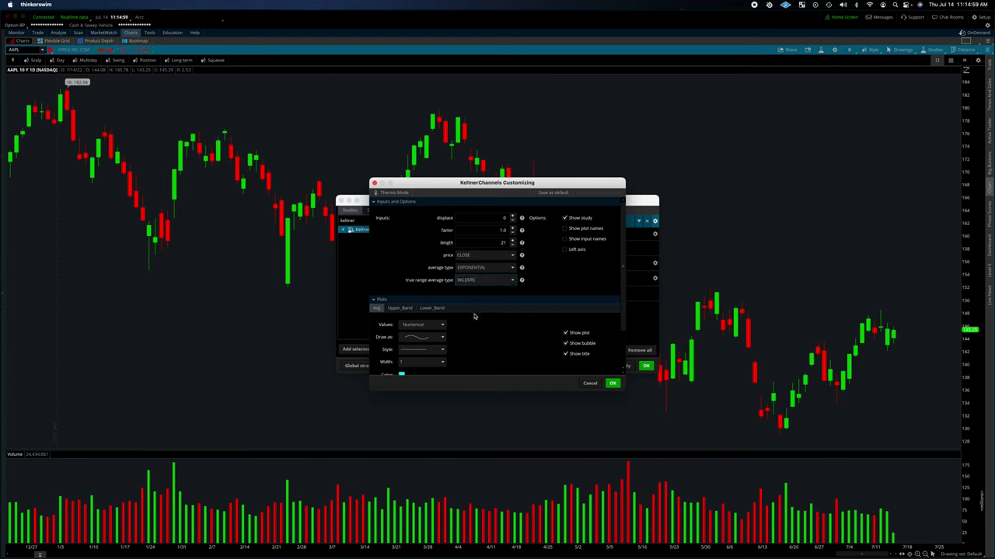
- Colour the first KeltnerChannels study's upper and lower bands dark gray and accept its settings
left_click(401, 308)
left_click(400, 374)
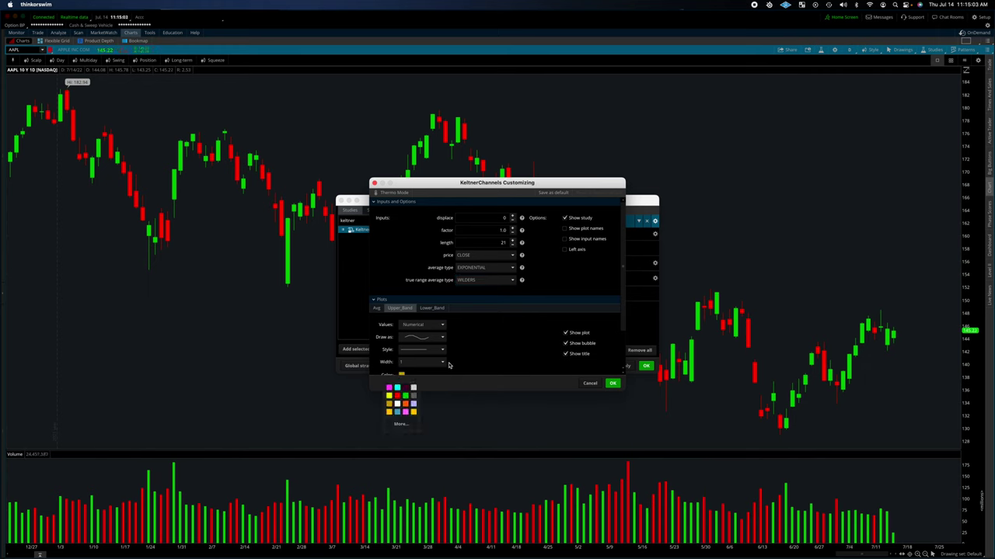
left_click(412, 396)
left_click(431, 309)
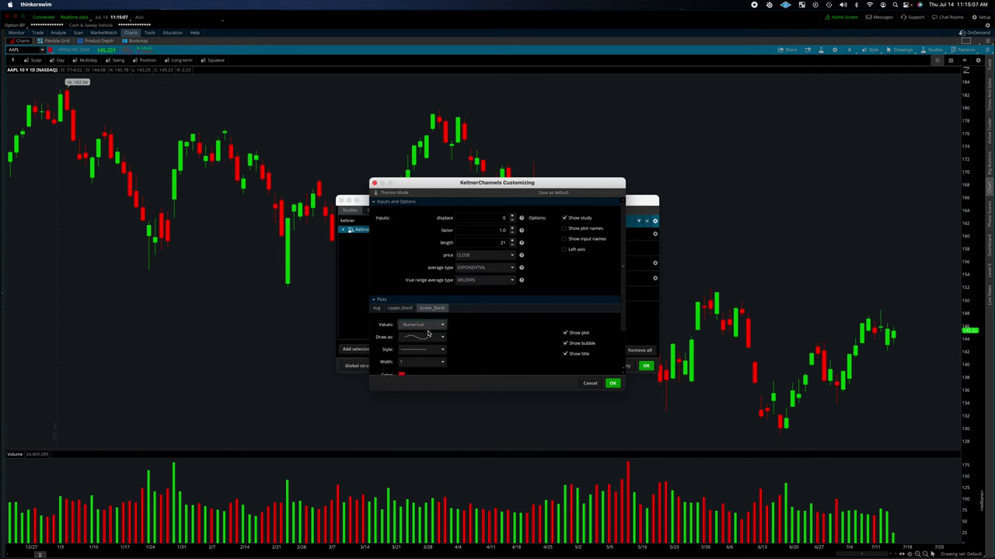
left_click(401, 375)
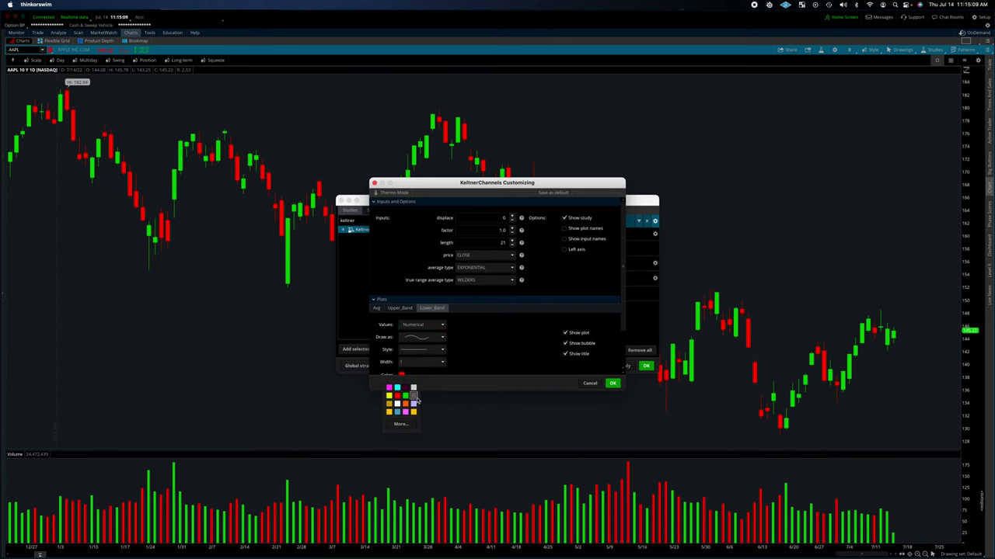
left_click(414, 397)
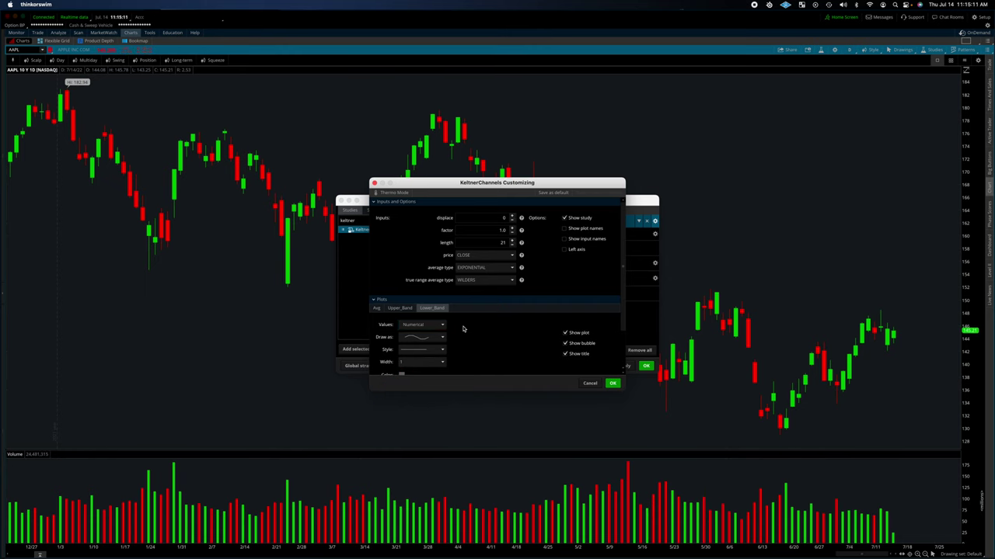
left_click(612, 384)
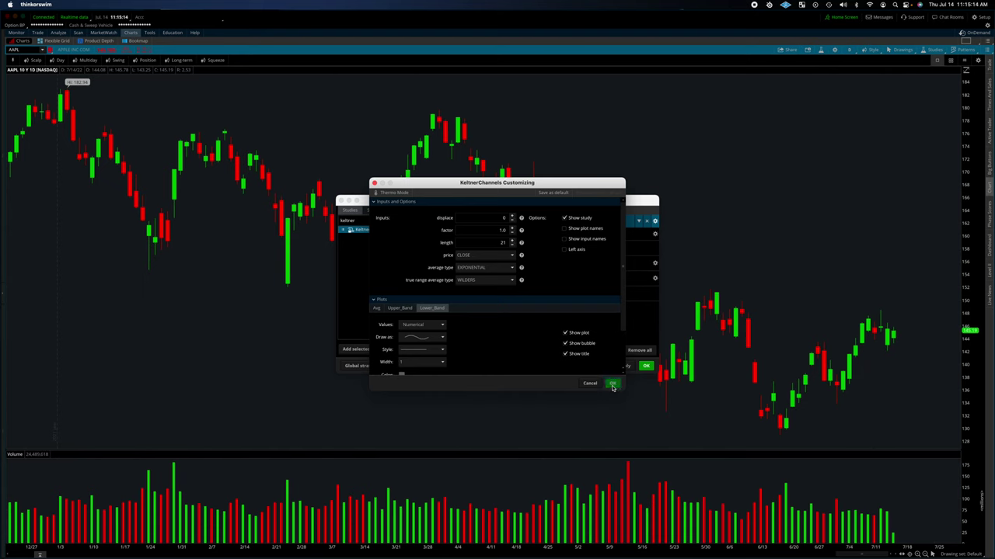
- Set the second KeltnerChannels study to factor 2.0, length 21, average type EXPONENTIAL and true range average type WILDERS
left_click(655, 234)
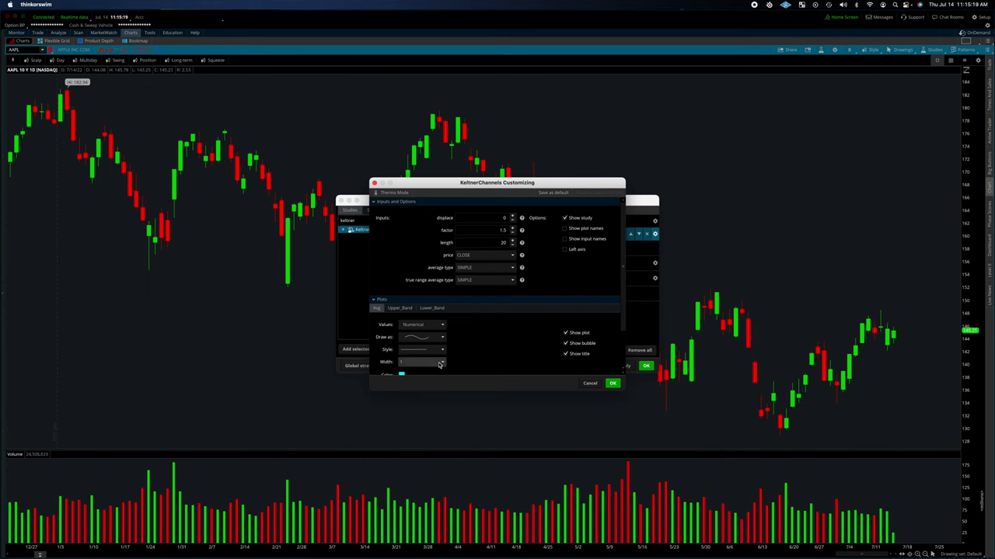
left_click(512, 230)
left_click(512, 229)
left_click(512, 241)
left_click(483, 267)
left_click(479, 293)
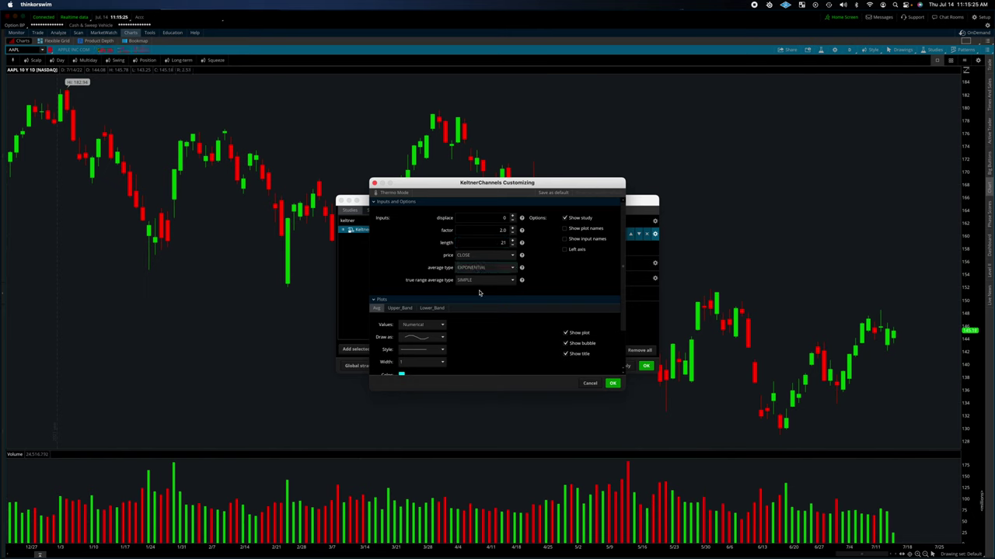
left_click(485, 280)
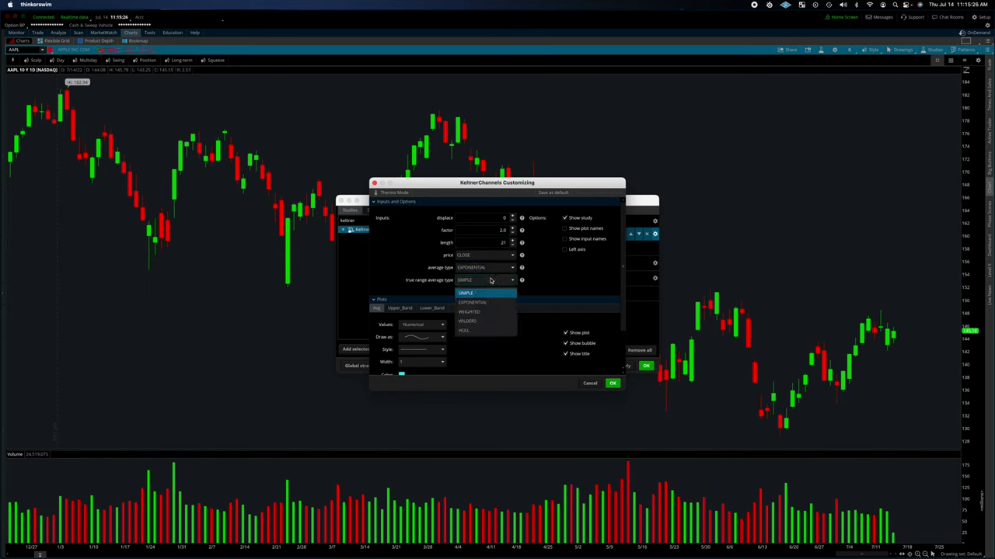
left_click(484, 321)
- Colour the second KeltnerChannels study's upper and lower bands white and apply all added studies to the chart
left_click(411, 308)
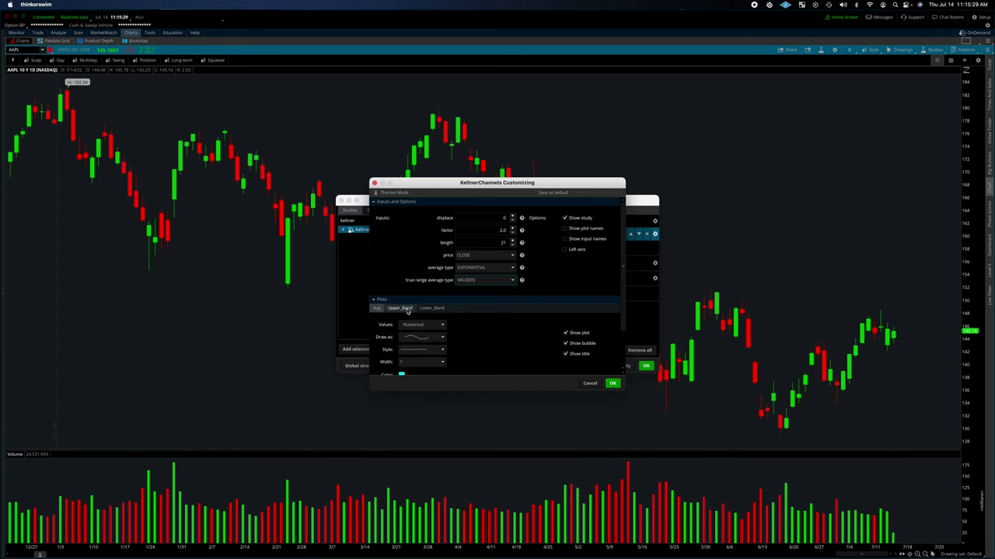
left_click(401, 375)
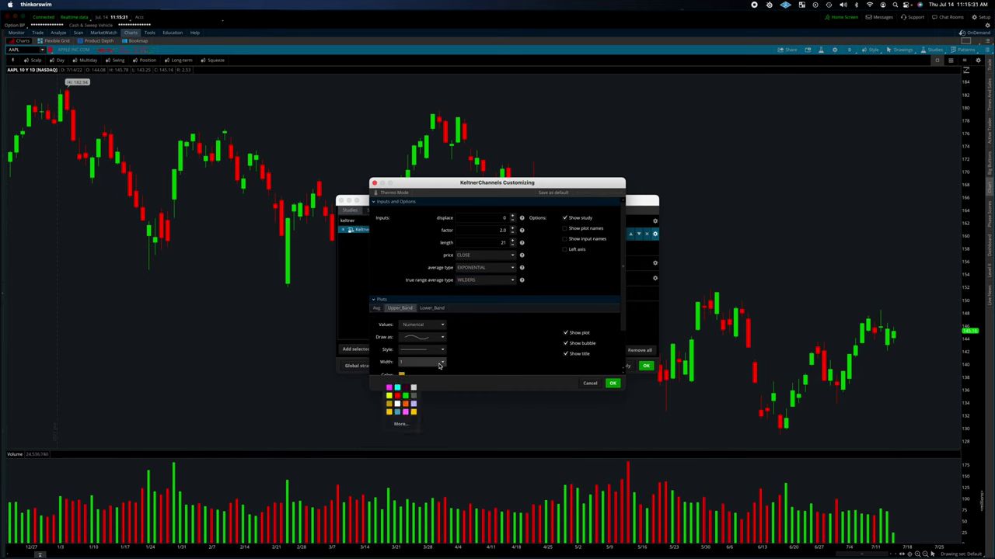
left_click(398, 411)
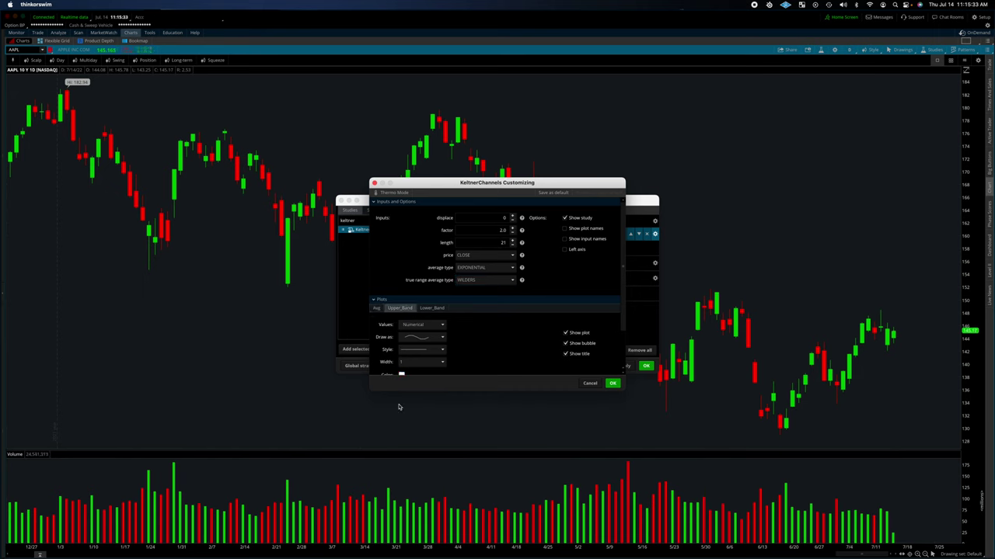
left_click(432, 309)
left_click(402, 376)
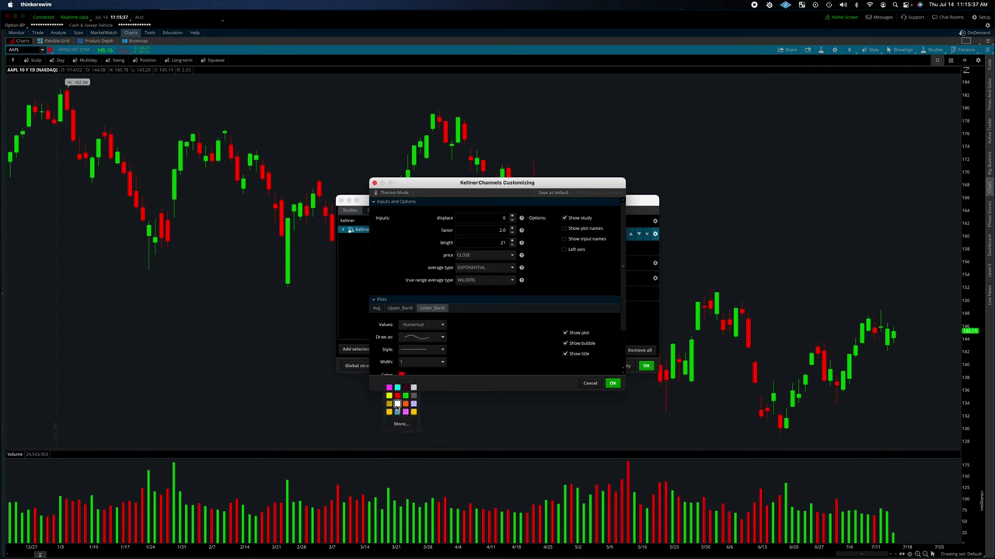
left_click(397, 404)
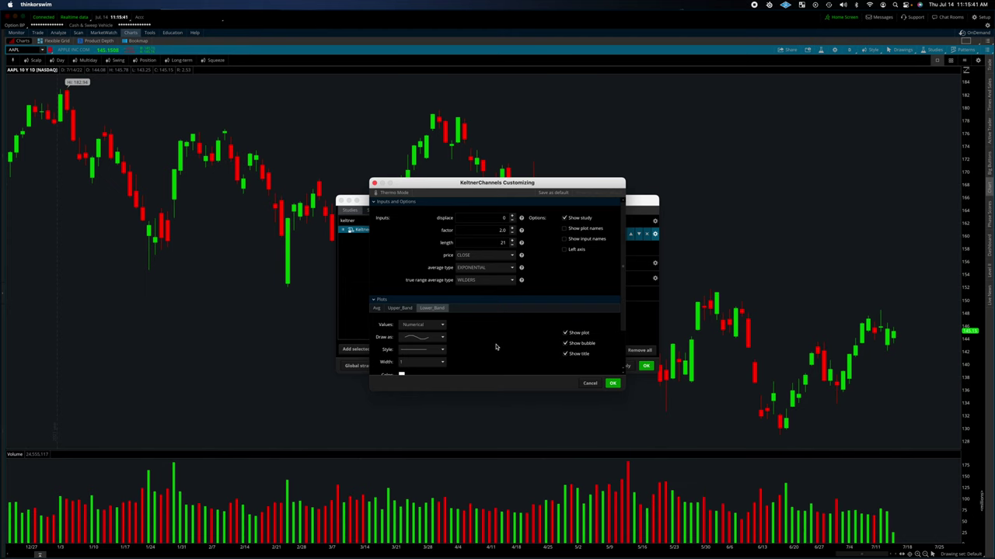
left_click(613, 384)
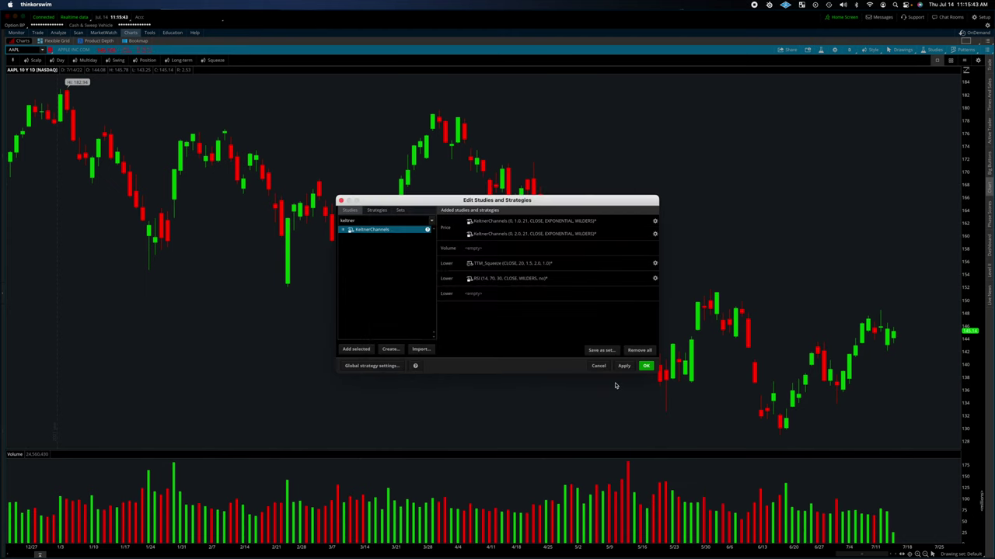
left_click(630, 368)
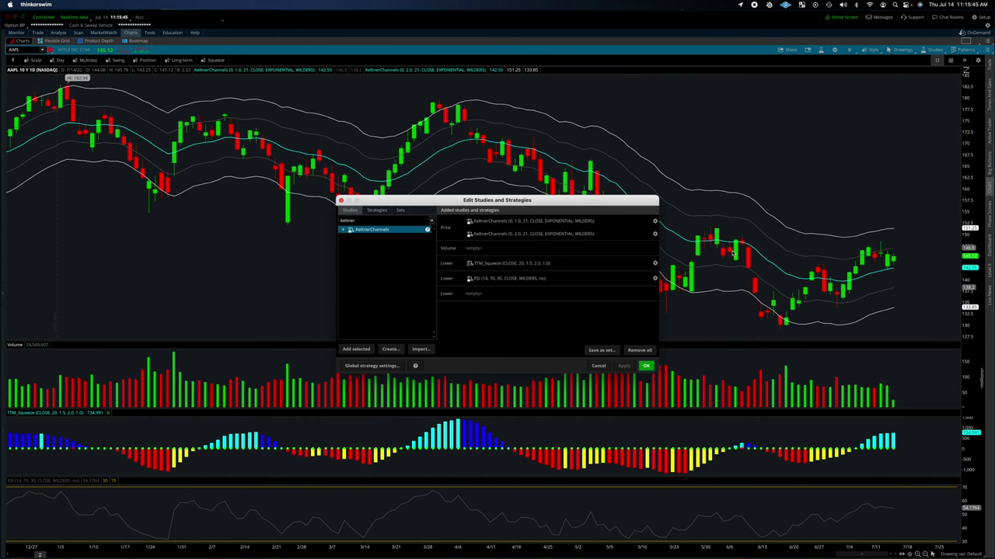
left_click(645, 366)
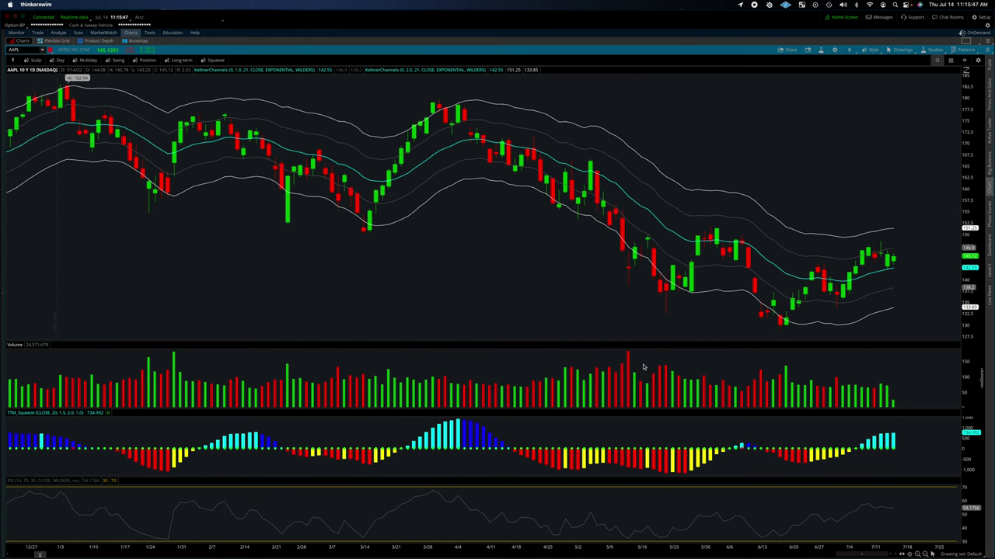
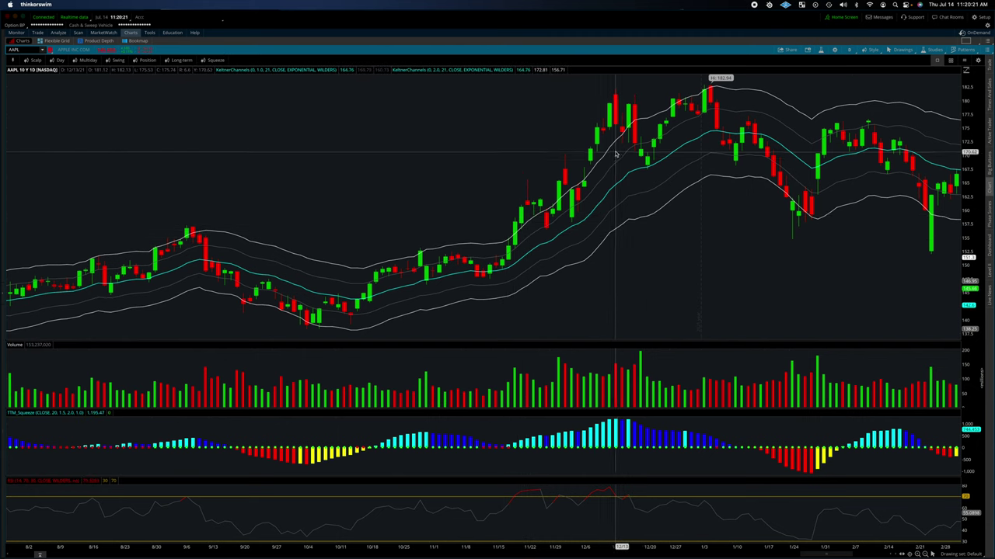
- Show the collapsed watchlist sidebar and widen it so its price columns are readable
scroll(634, 263, "down", 2)
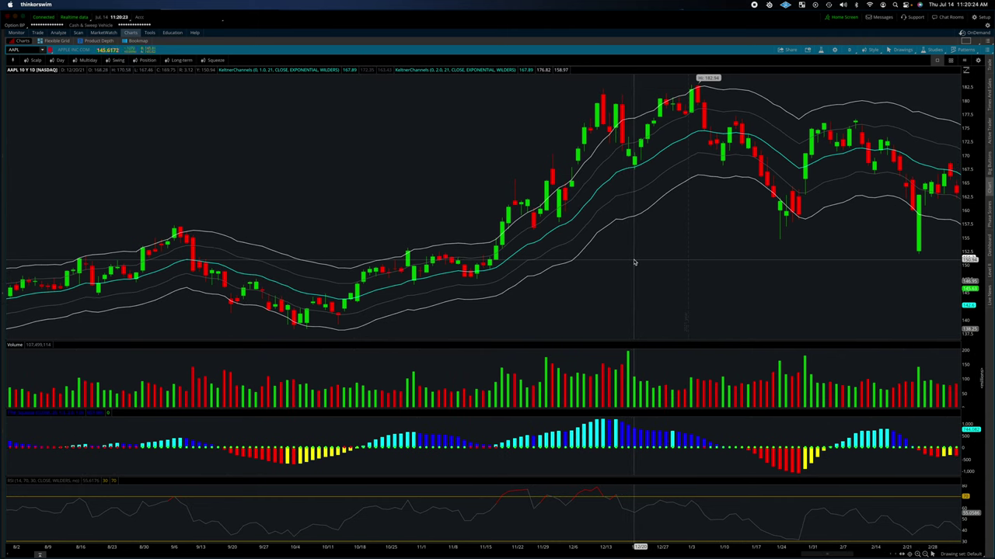
left_click(4, 291)
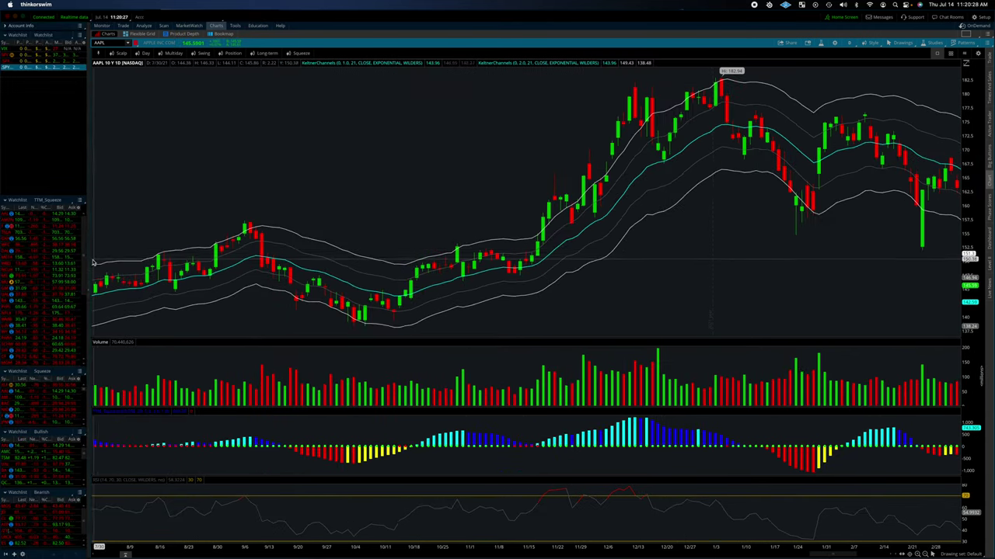
left_click_drag(92, 263, 144, 256)
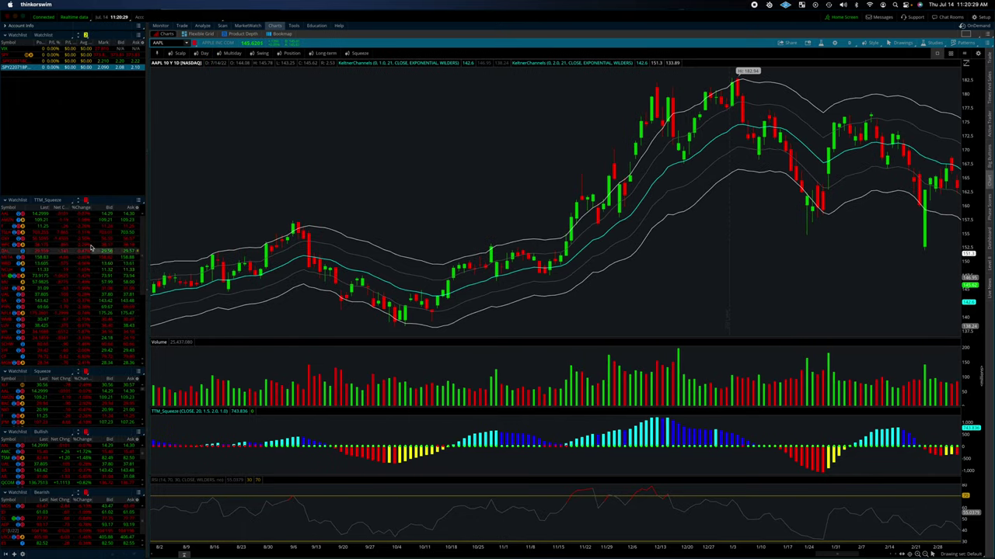
- Review the daily charts of AAL, AMZN, F and TSLA from the TTM_Squeeze watchlist, including TSLA's earlier squeeze and Keltner Channels history
left_click(41, 216)
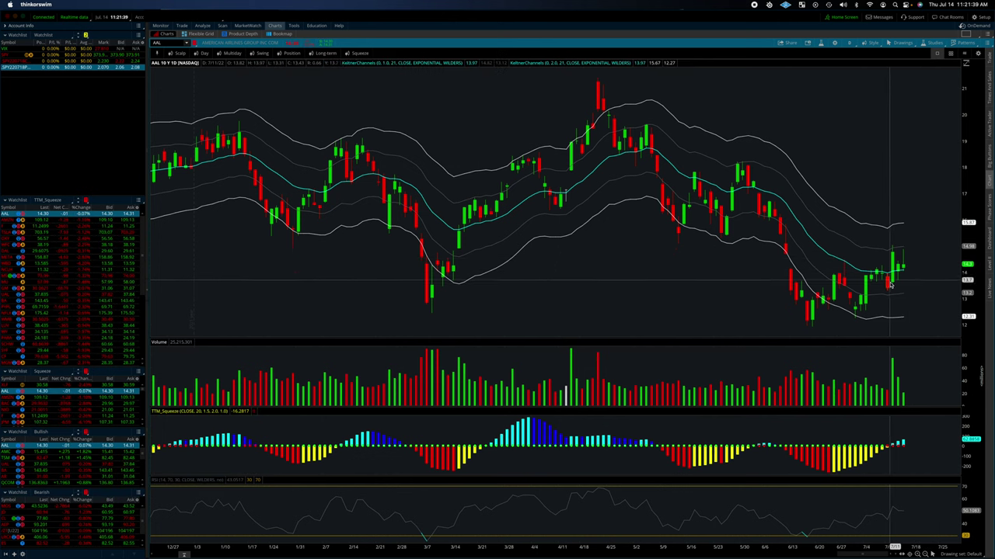
left_click(56, 225)
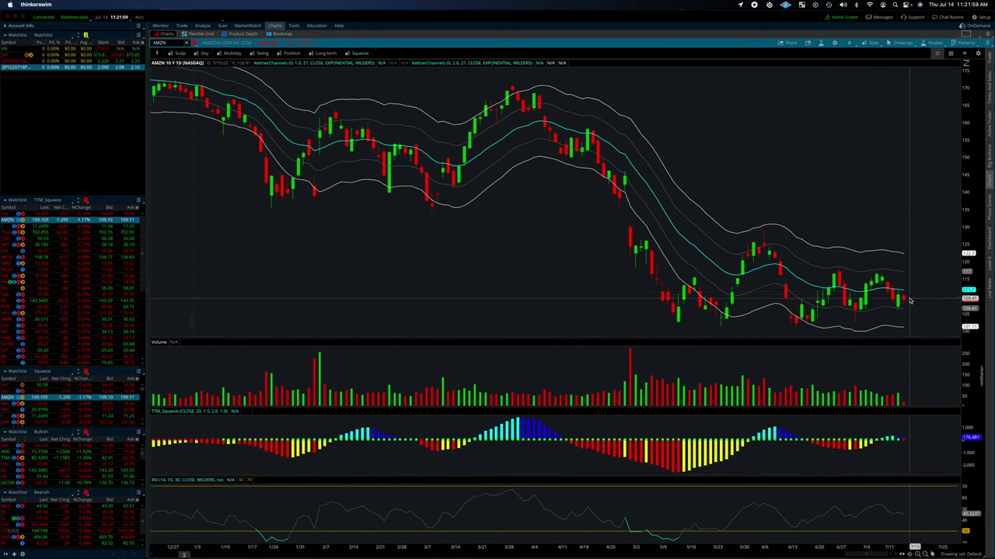
left_click(37, 226)
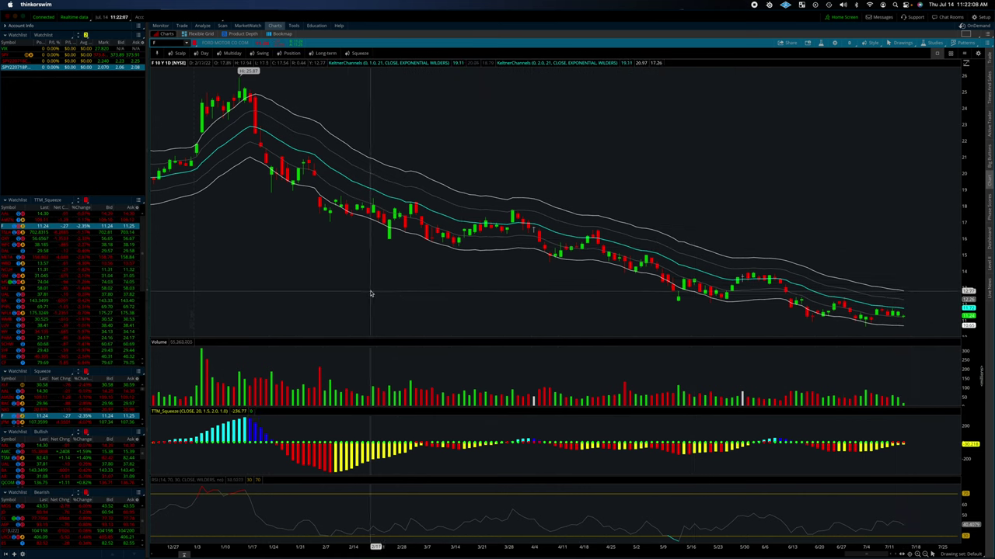
left_click(37, 233)
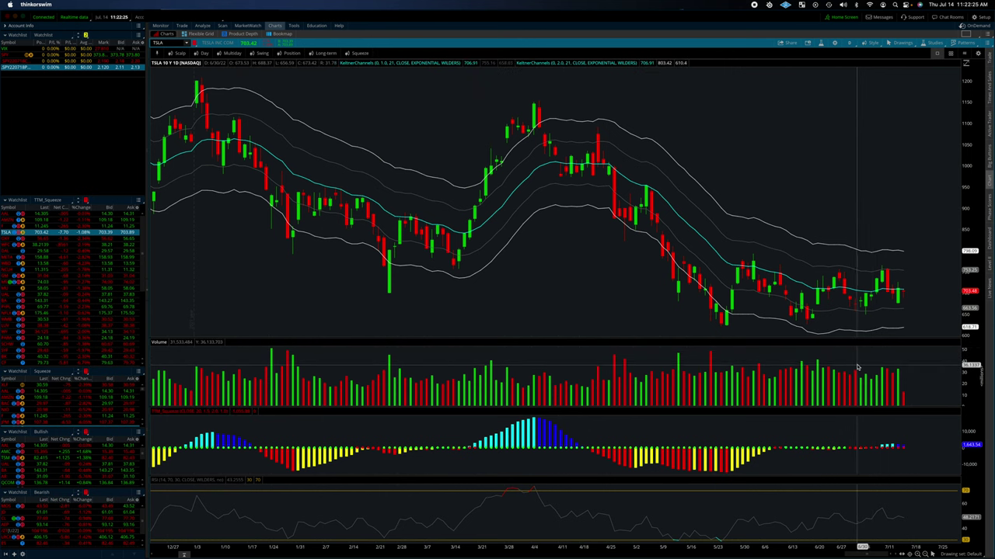
scroll(468, 418, "up", 3)
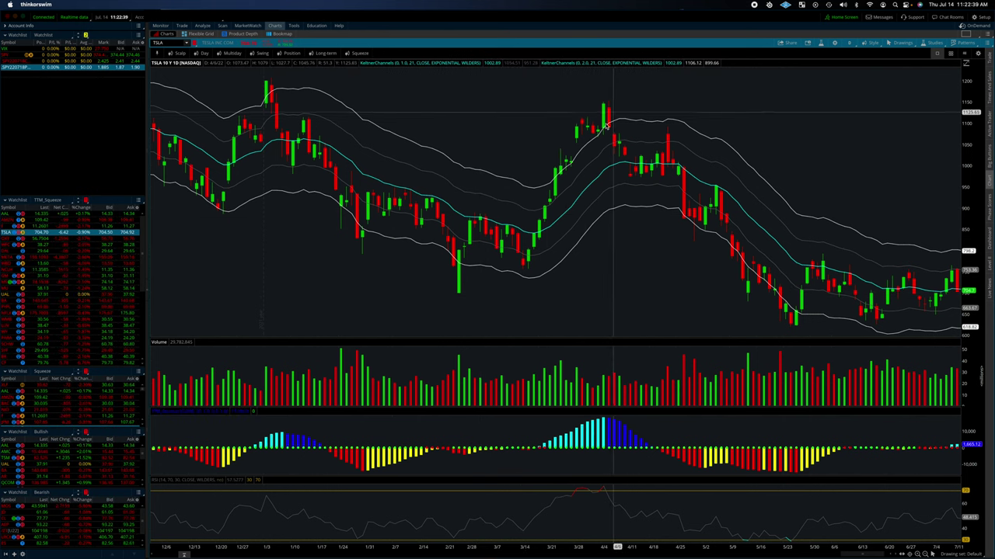
scroll(596, 313, "down", 3)
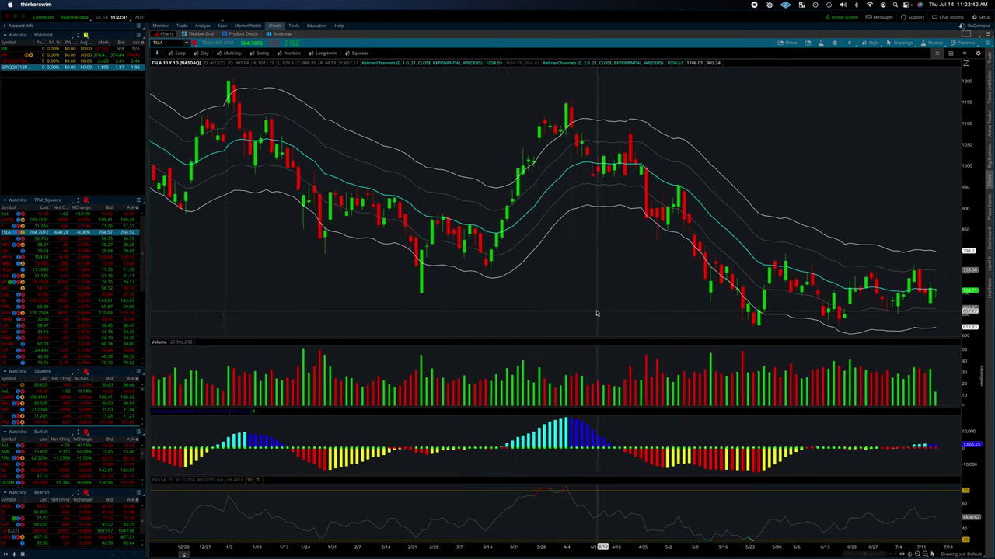
scroll(597, 313, "down", 2)
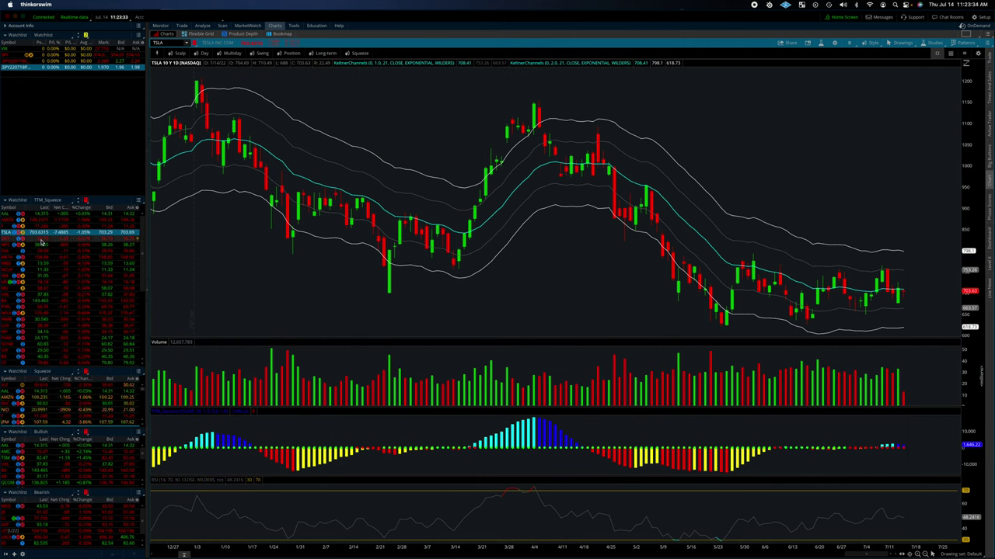
- Examine TSLA's older squeeze signals, including on the weekly Max : W time frame, and return to the 10 Y : 1D chart
scroll(485, 284, "up", 10)
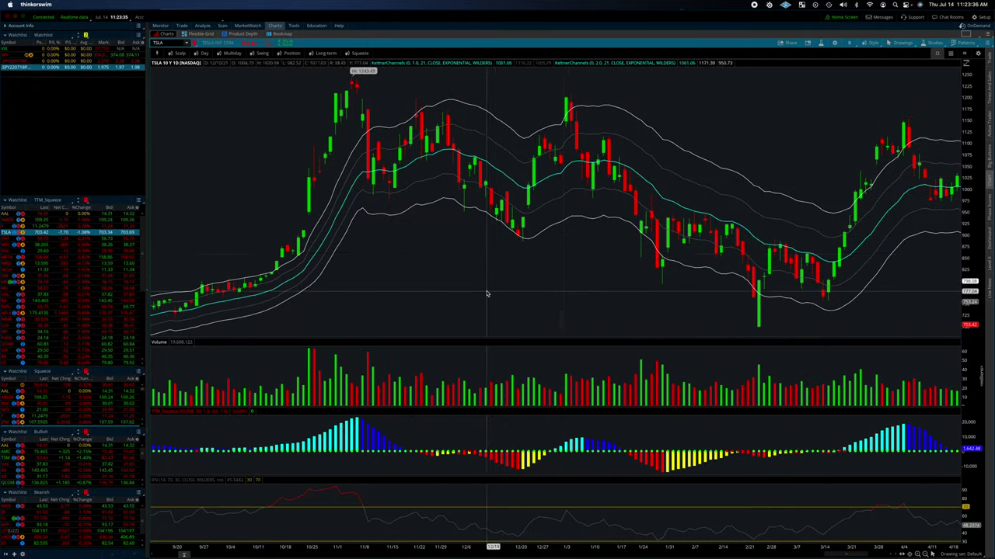
left_click(854, 43)
left_click(835, 131)
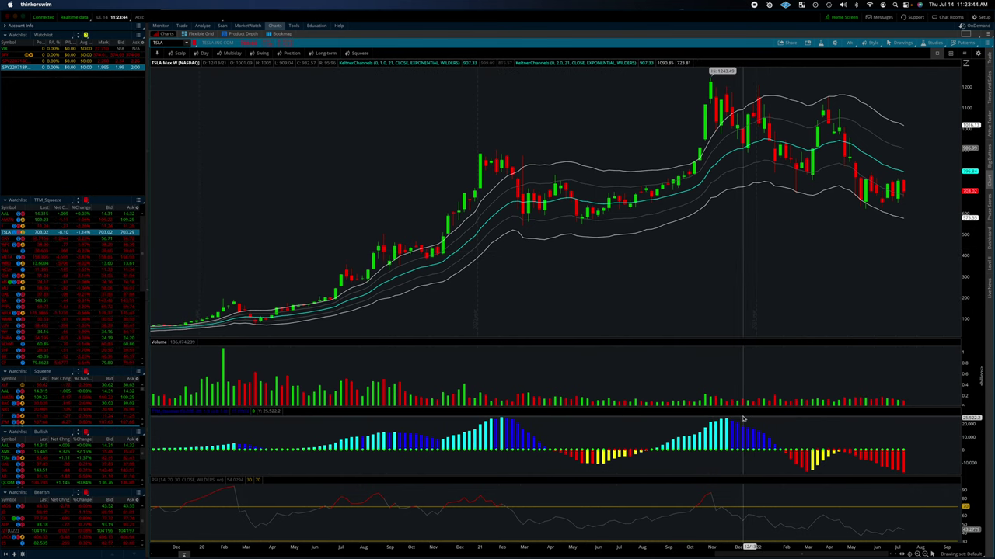
scroll(690, 464, "up", 1)
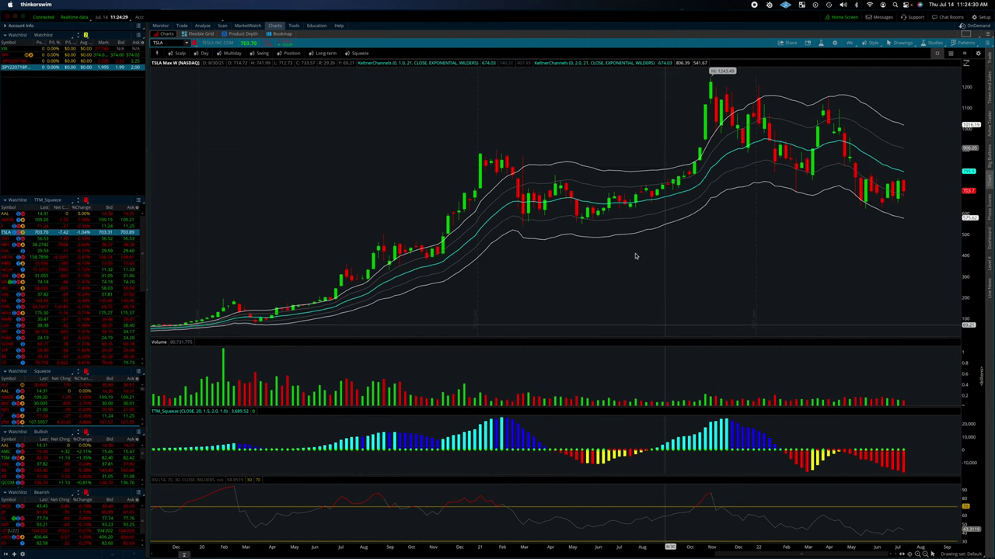
left_click(848, 41)
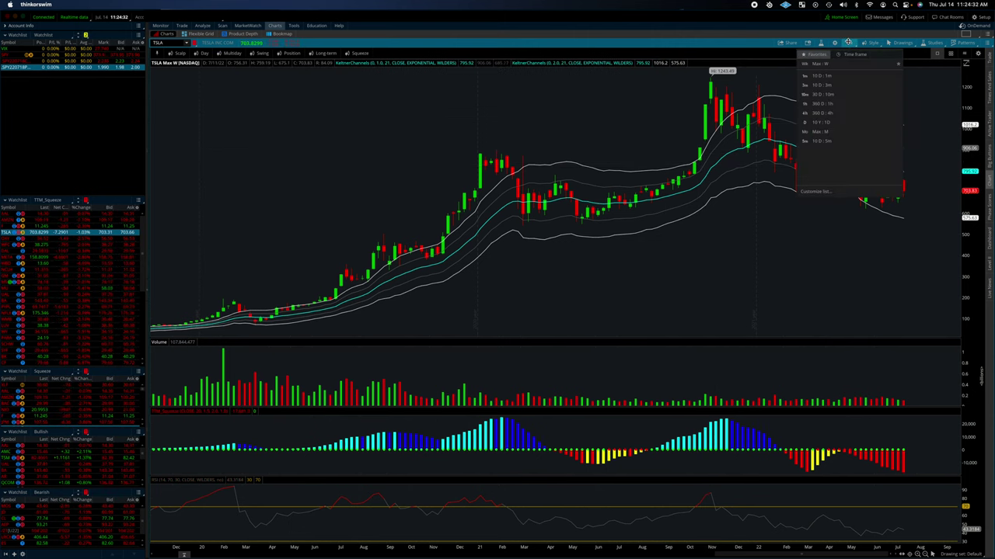
left_click(844, 115)
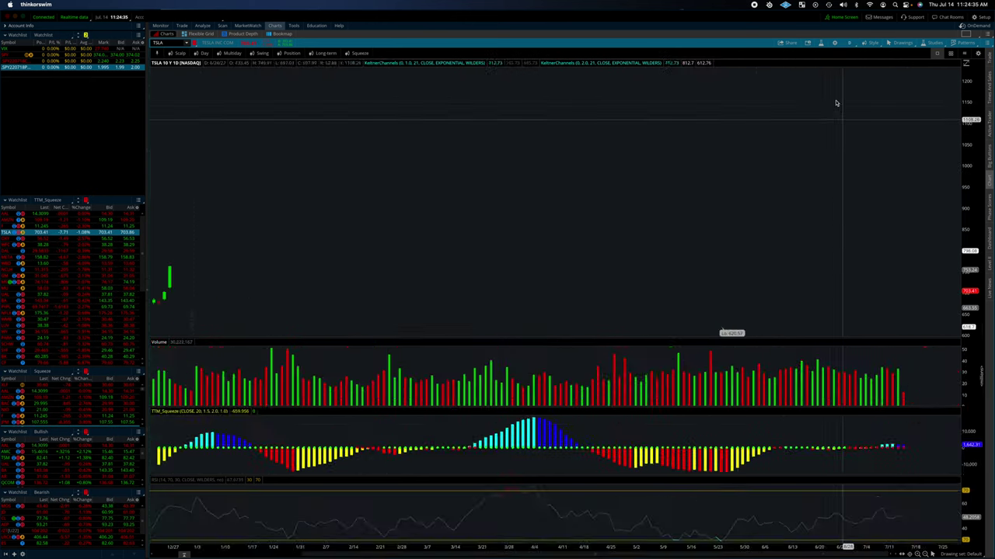
- Save the chart style as TTM with patterns and study set included, replacing the existing TTM style
left_click(868, 43)
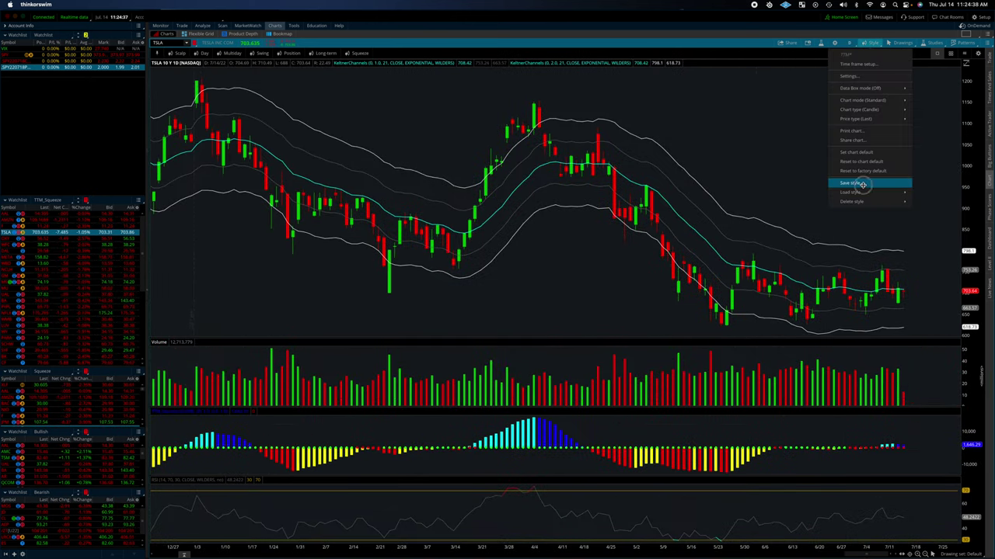
left_click(863, 184)
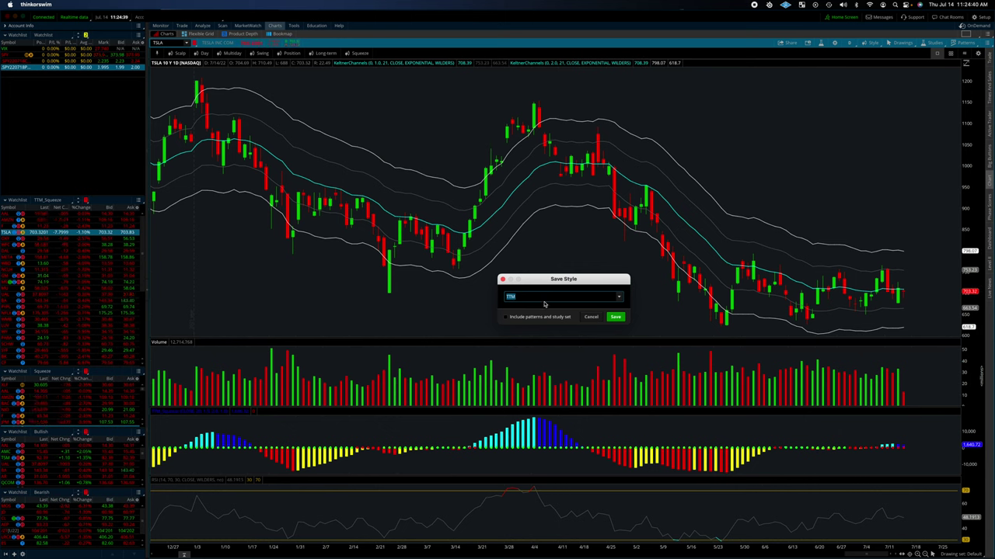
left_click(619, 298)
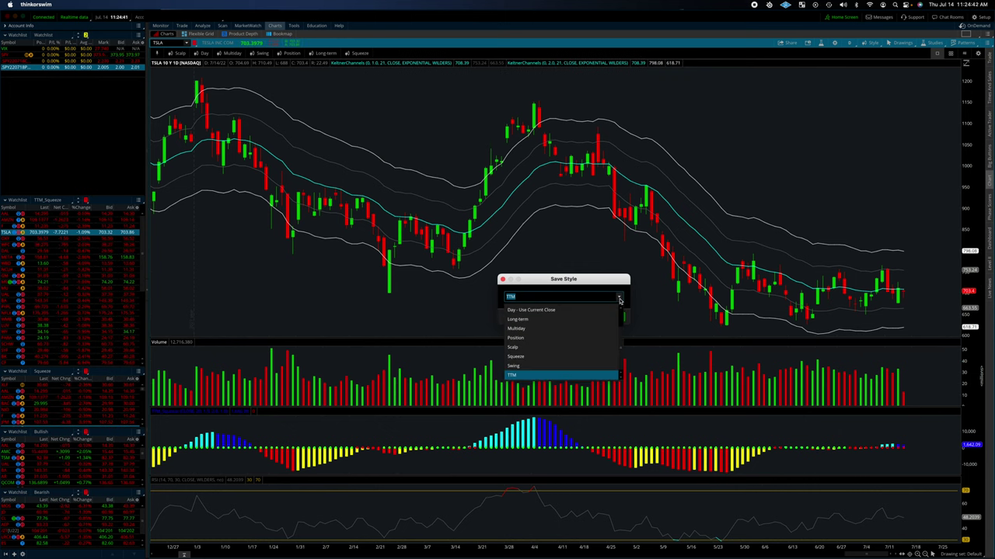
left_click(619, 298)
left_click(547, 300)
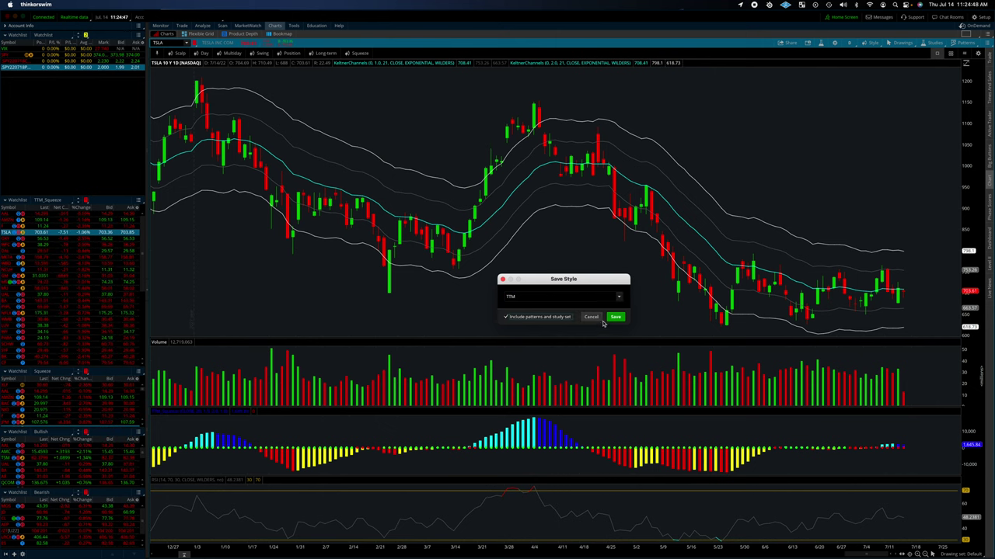
left_click(620, 297)
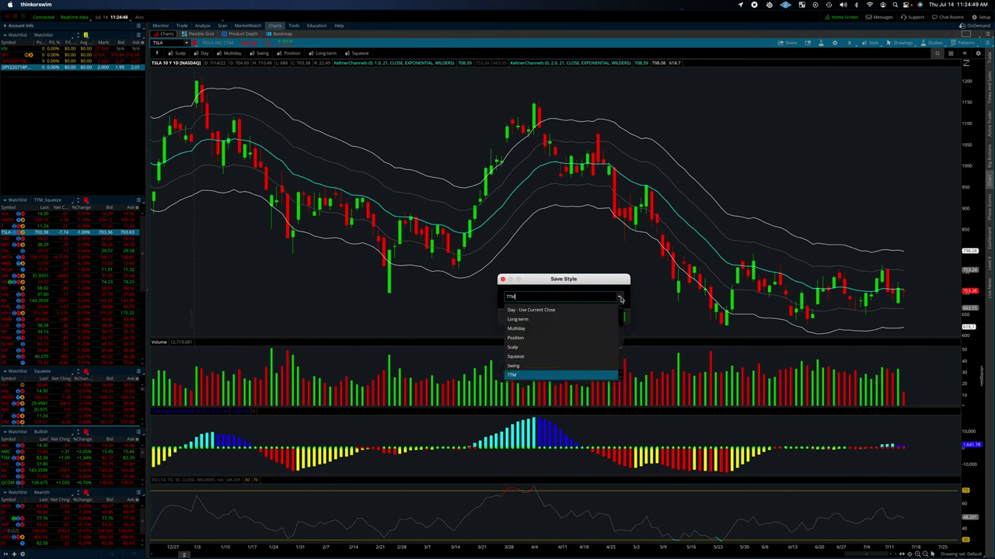
left_click(573, 375)
left_click(615, 317)
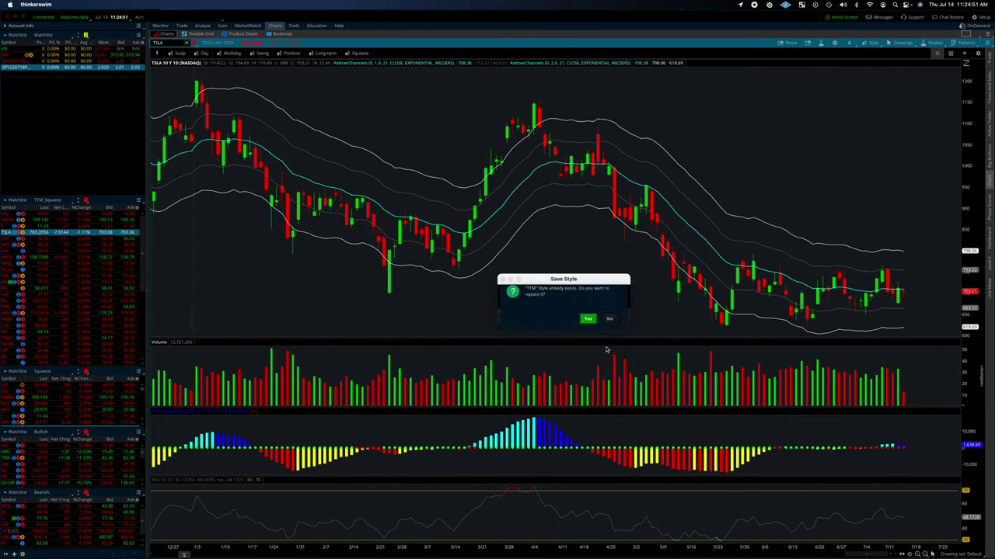
key("Return")
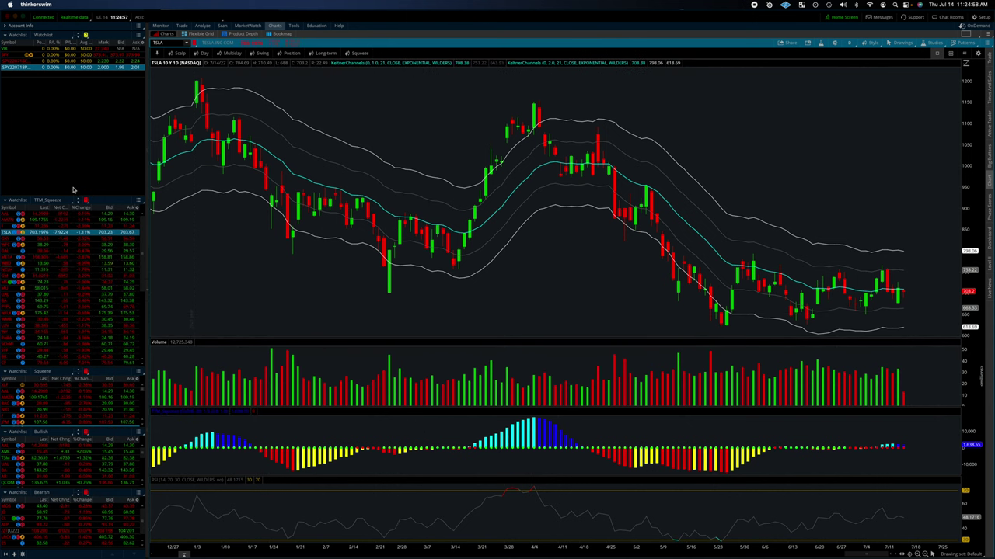
- Load OXY from the TTM_Squeeze watchlist and examine its daily squeeze, Keltner Channels and RSI history
left_click(45, 240)
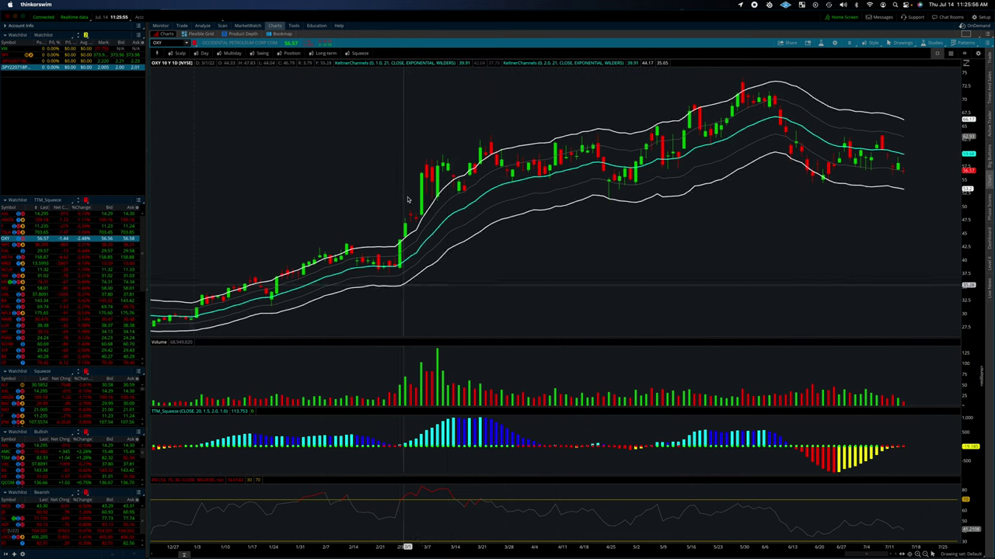
scroll(645, 346, "up", 2)
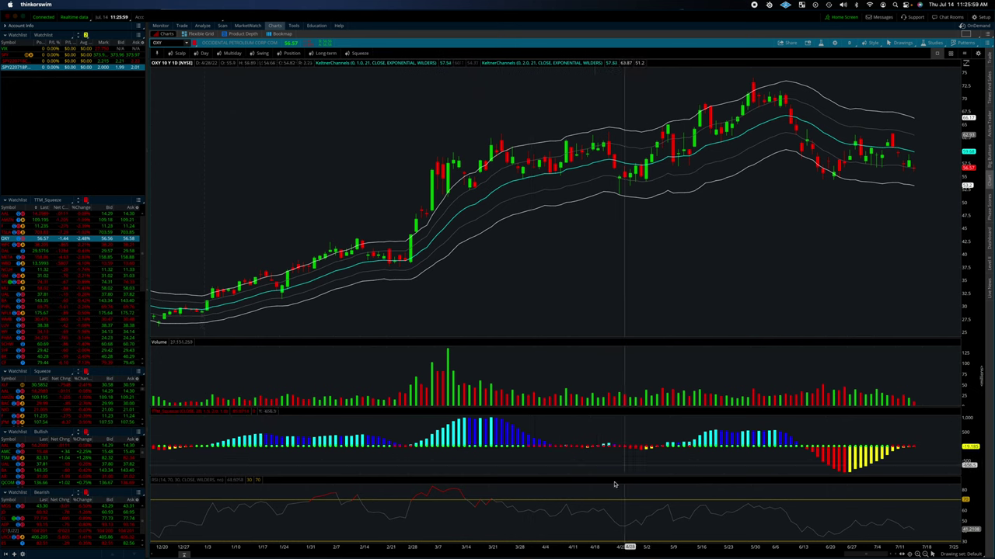
scroll(552, 486, "down", 2)
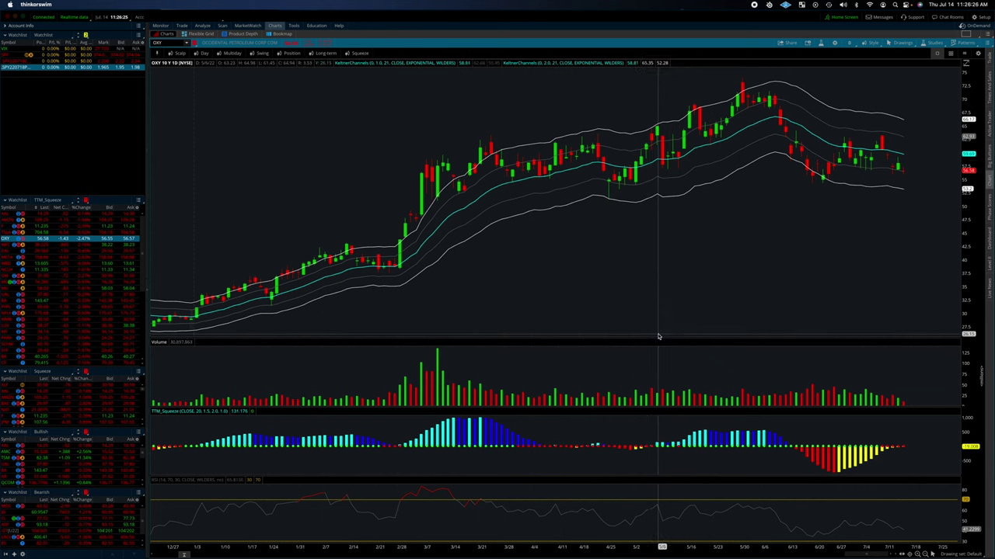
- Go through the daily charts of further TTM_Squeeze watchlist symbols, including WFC, DAL, META, NCLH and MU
left_click(47, 246)
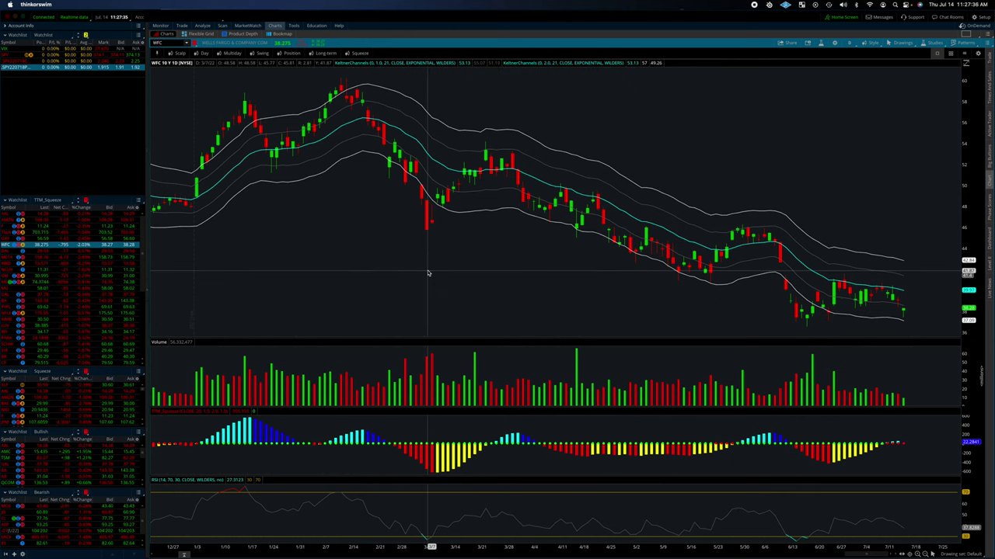
left_click(52, 253)
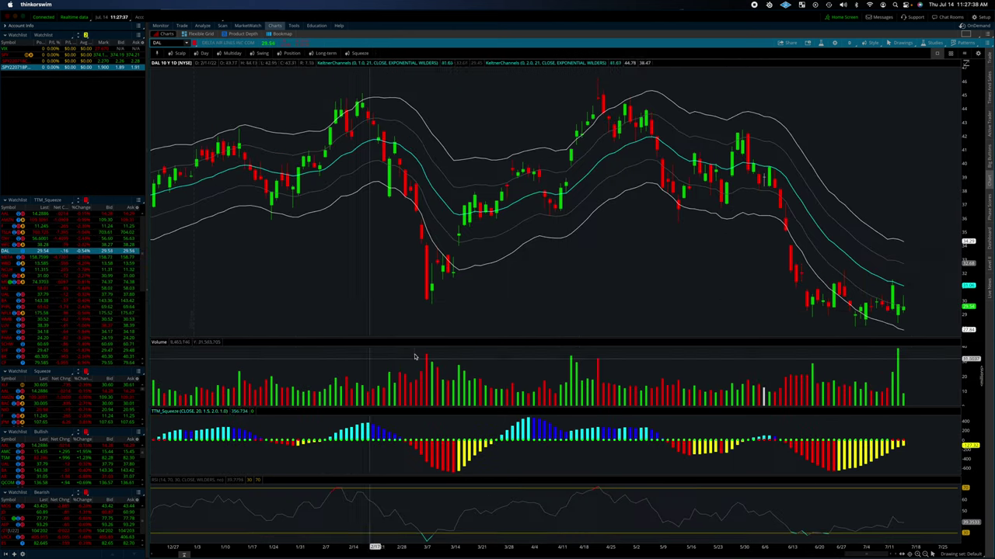
left_click(35, 258)
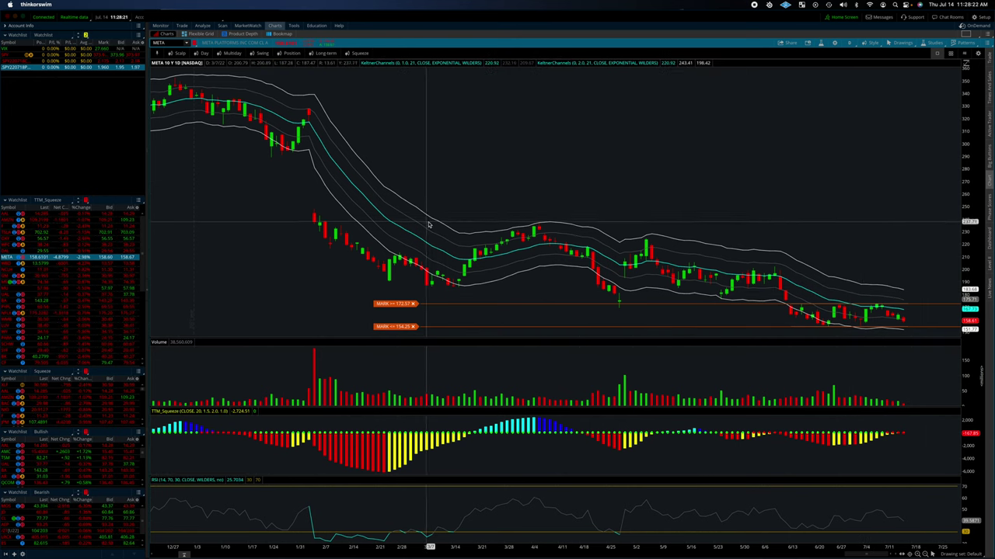
left_click(46, 264)
left_click(44, 270)
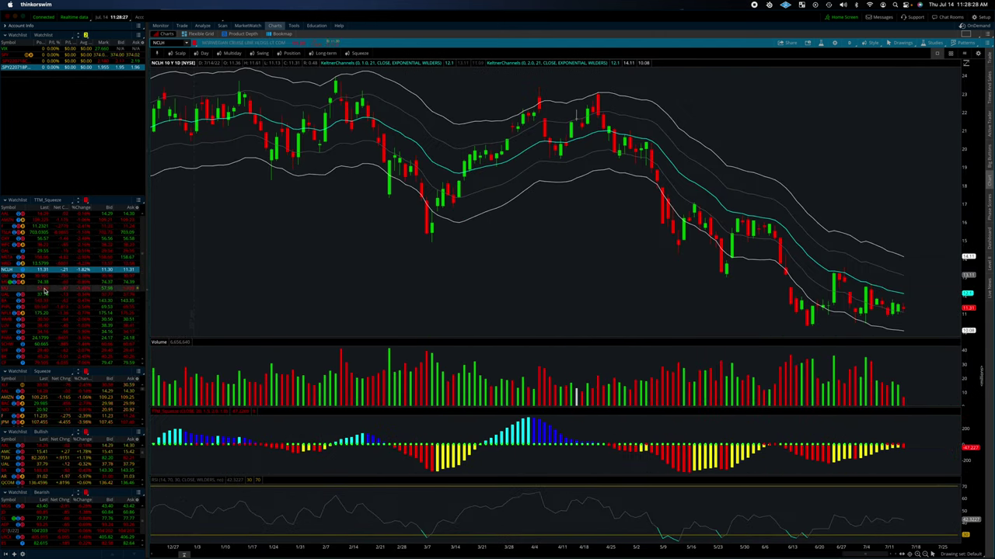
left_click(44, 290)
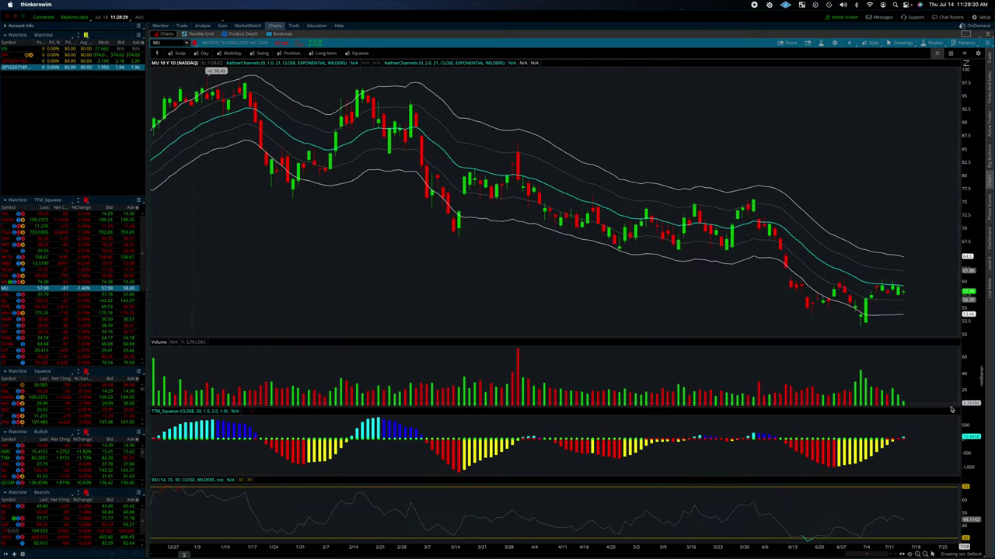